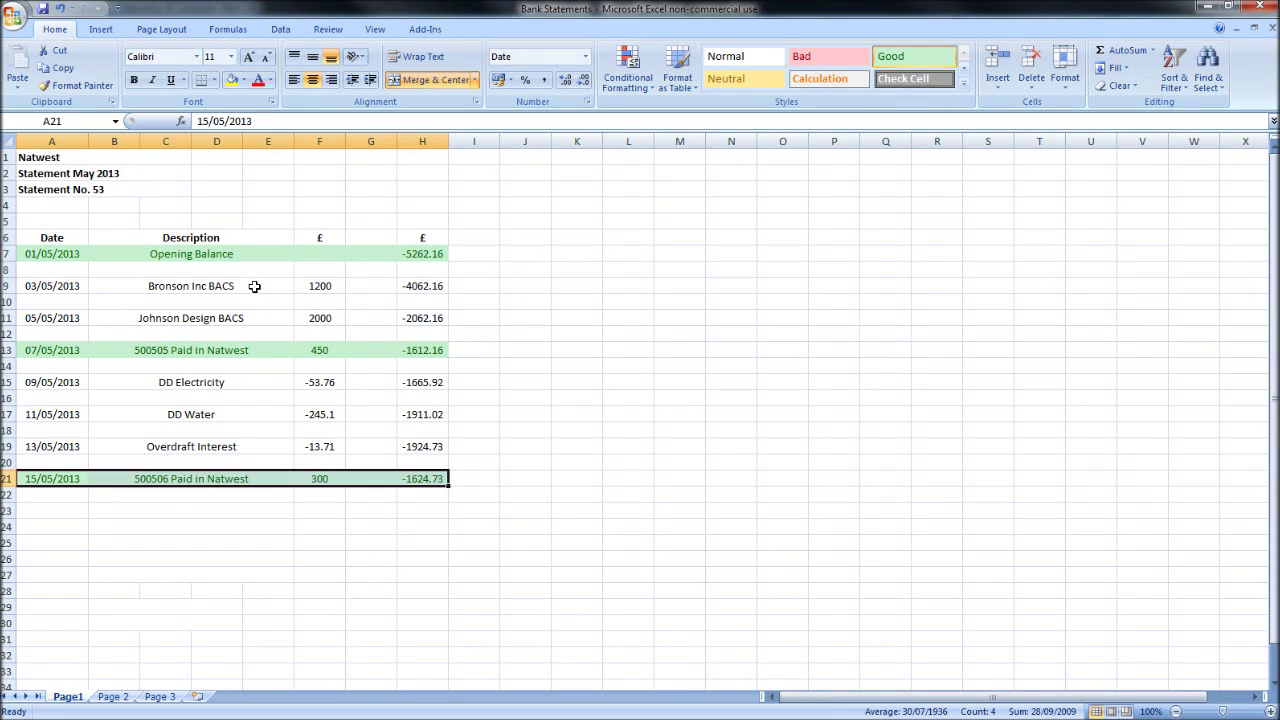
- Examine the unreconciled entries on the Natwest May 2013 statement: Bronson Inc BACS, Johnson Design BACS, electricity, water and overdraft interest
click(255, 286)
click(264, 318)
click(300, 290)
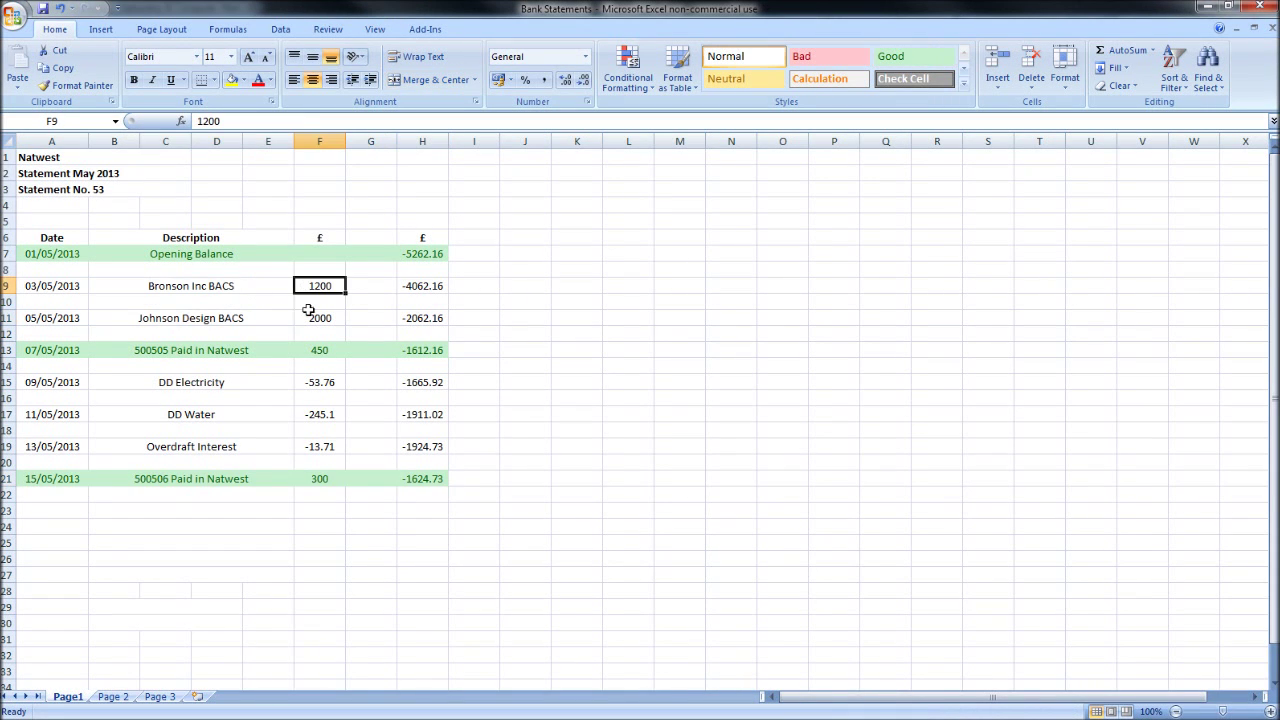
click(313, 320)
click(266, 386)
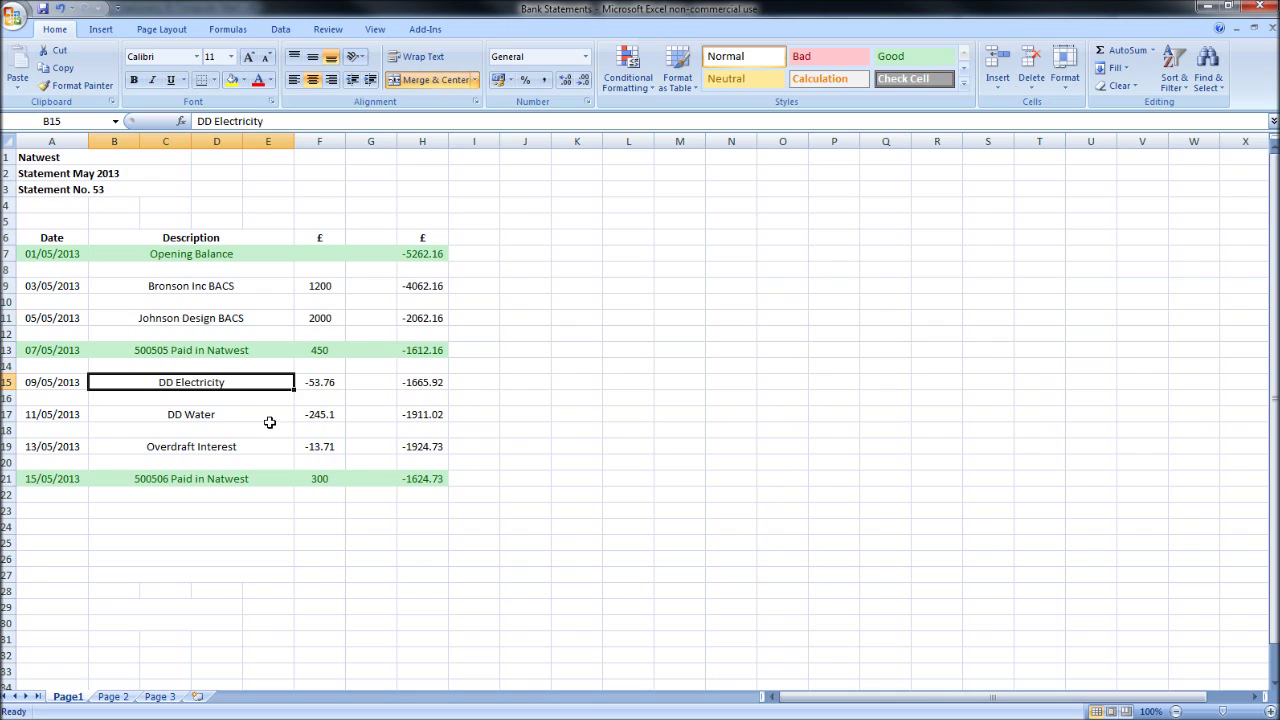
click(272, 422)
click(274, 447)
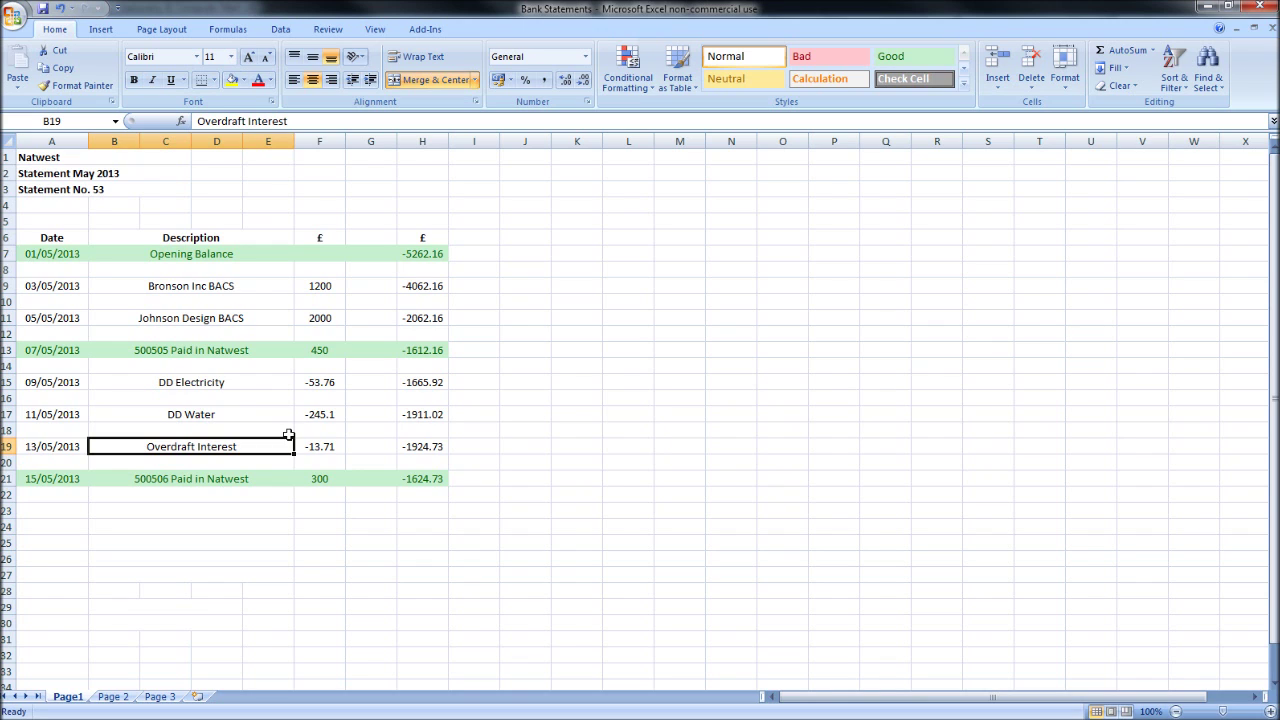
click(196, 294)
click(326, 298)
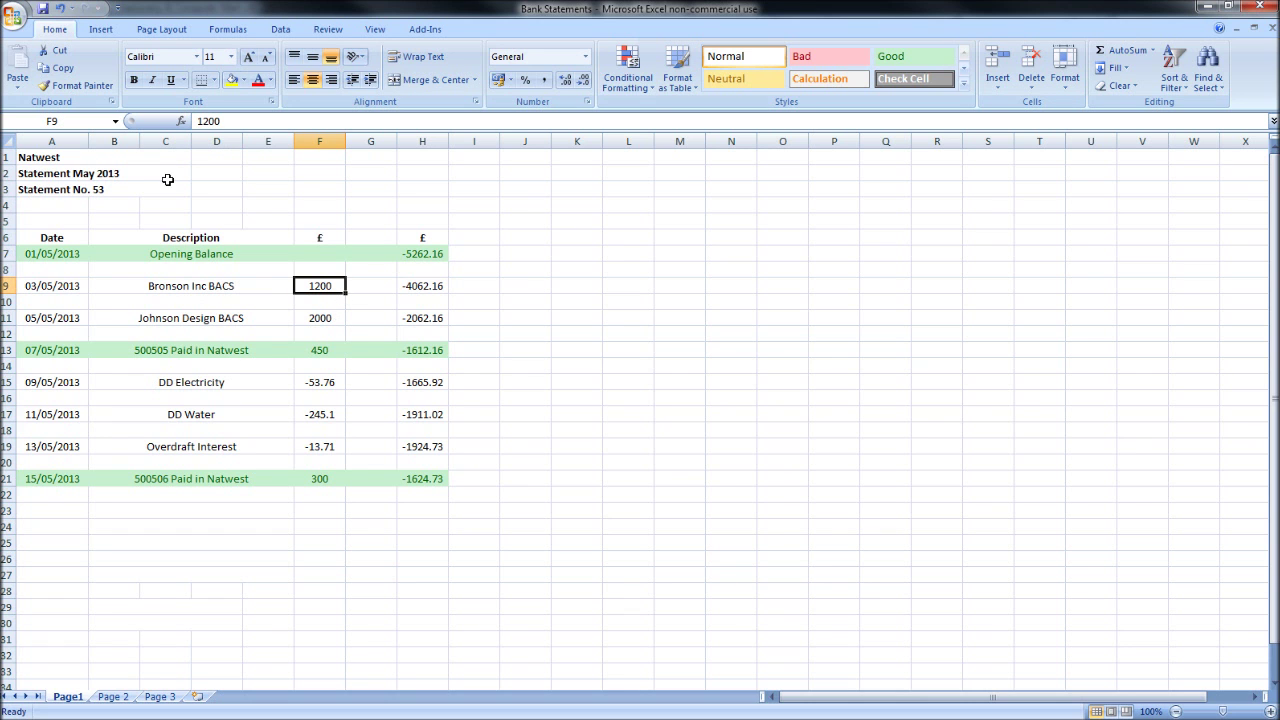
- Switch to Sage Instant Accounts and save the Natwest bank reconciliation for statement 53
click(1211, 8)
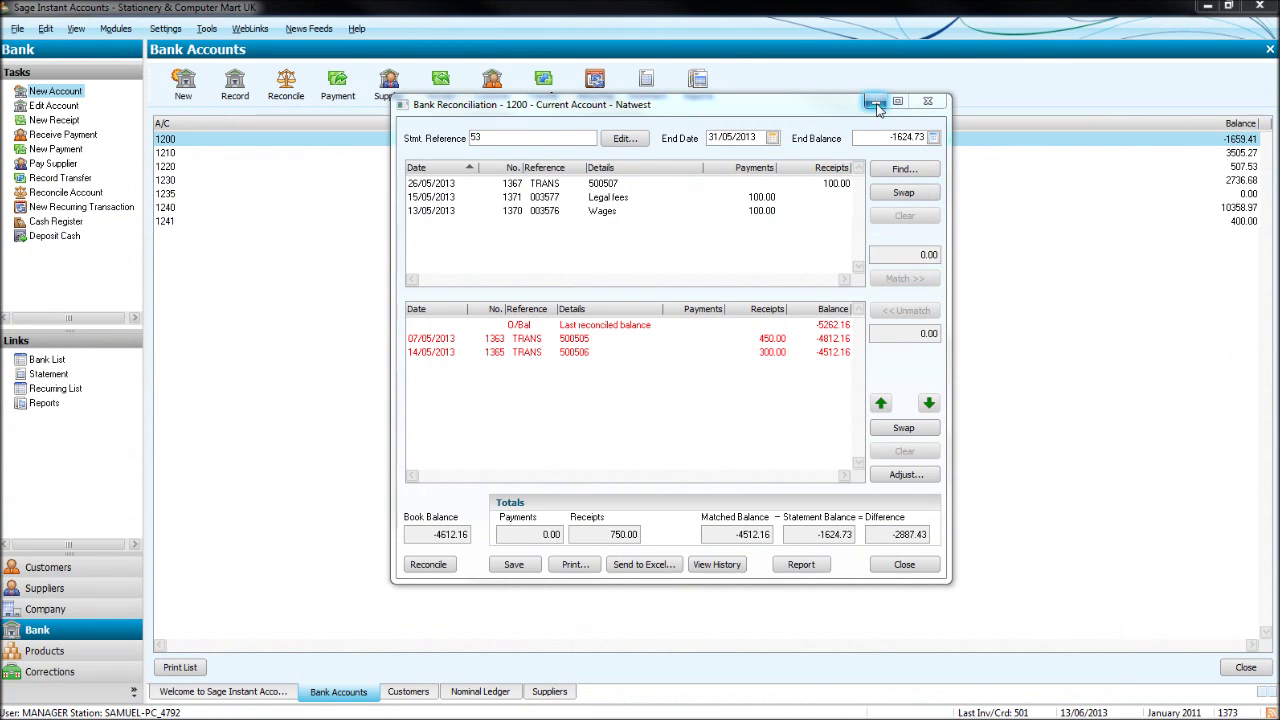
click(514, 566)
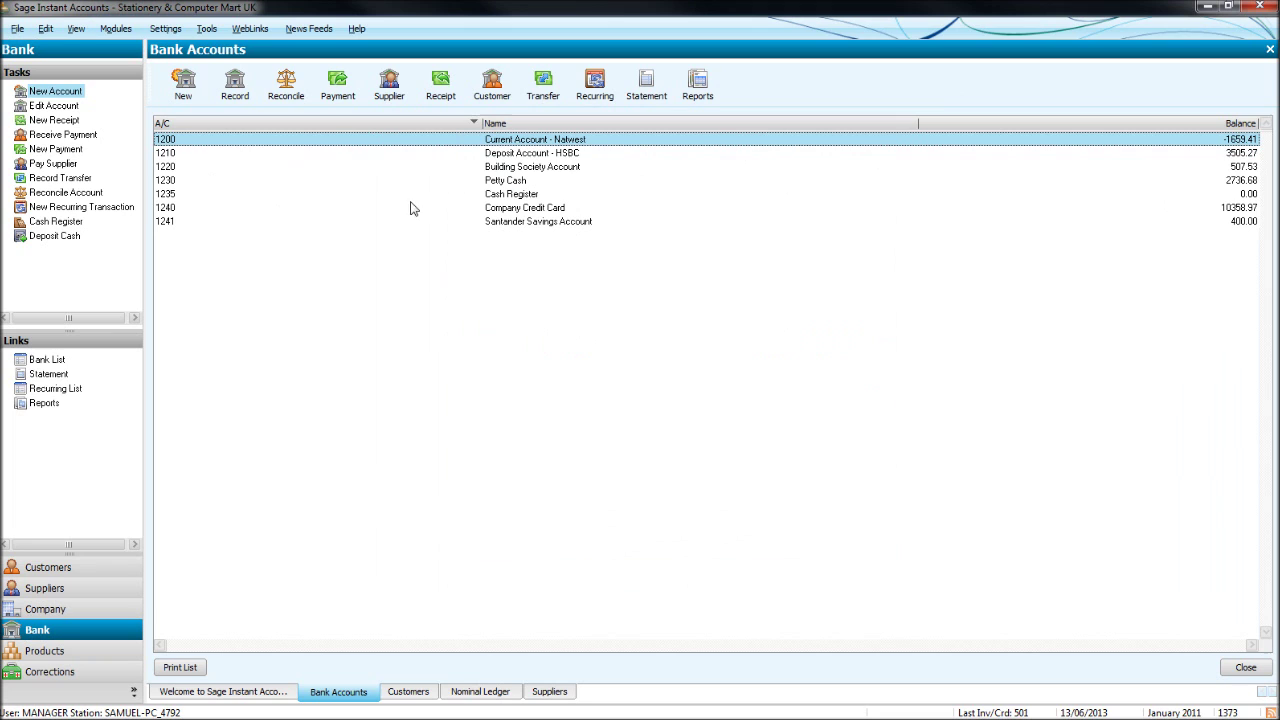
- Reopen the Natwest current account reconciliation from the saved statement and save it again
click(287, 85)
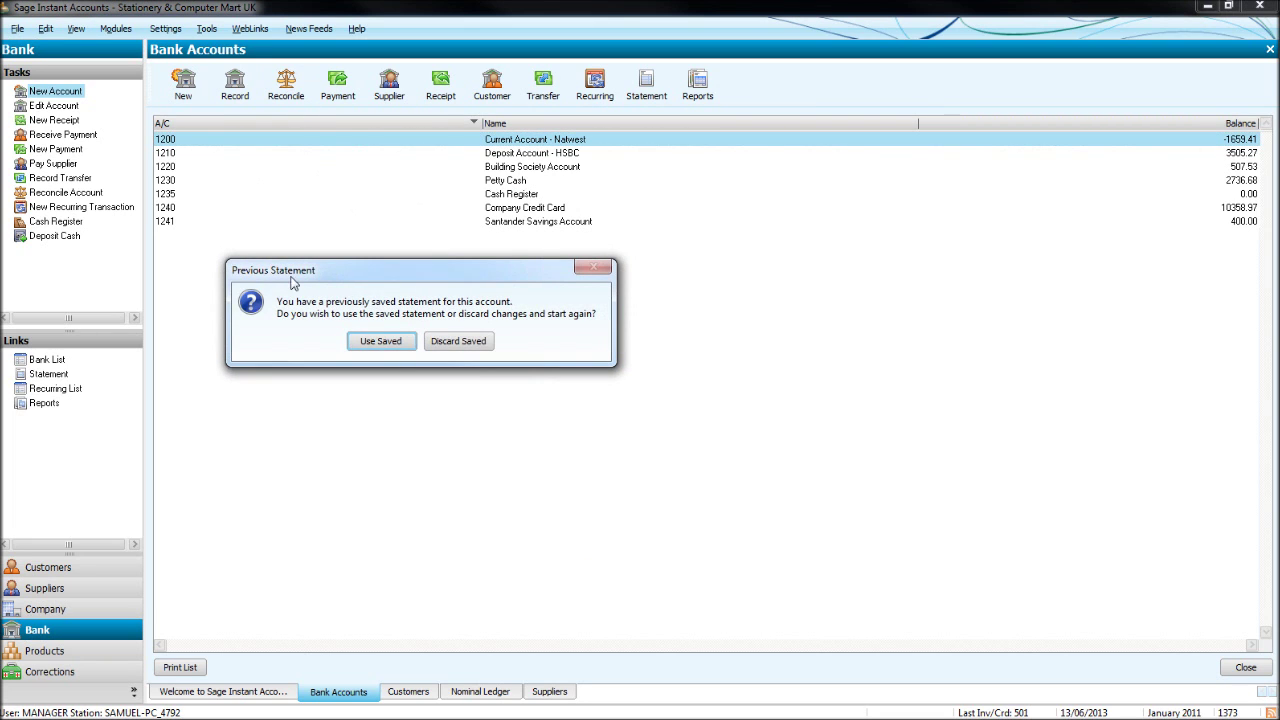
drag(291, 277, 508, 249)
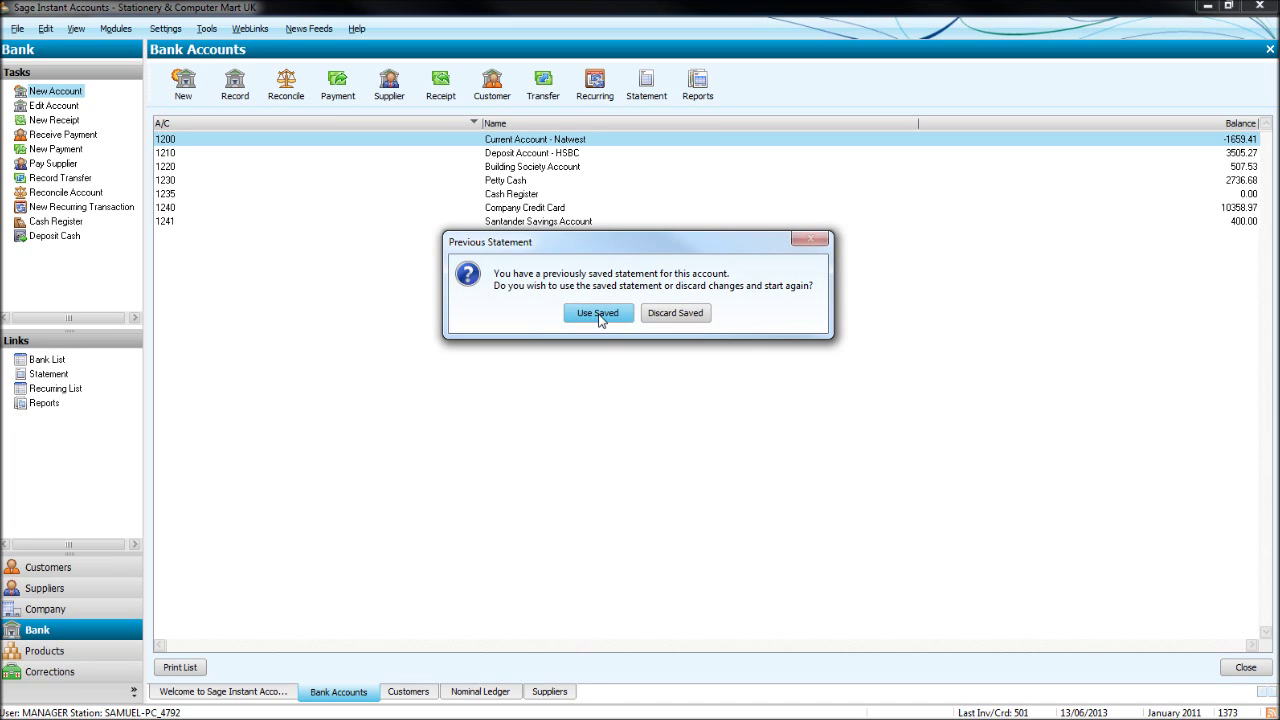
click(600, 316)
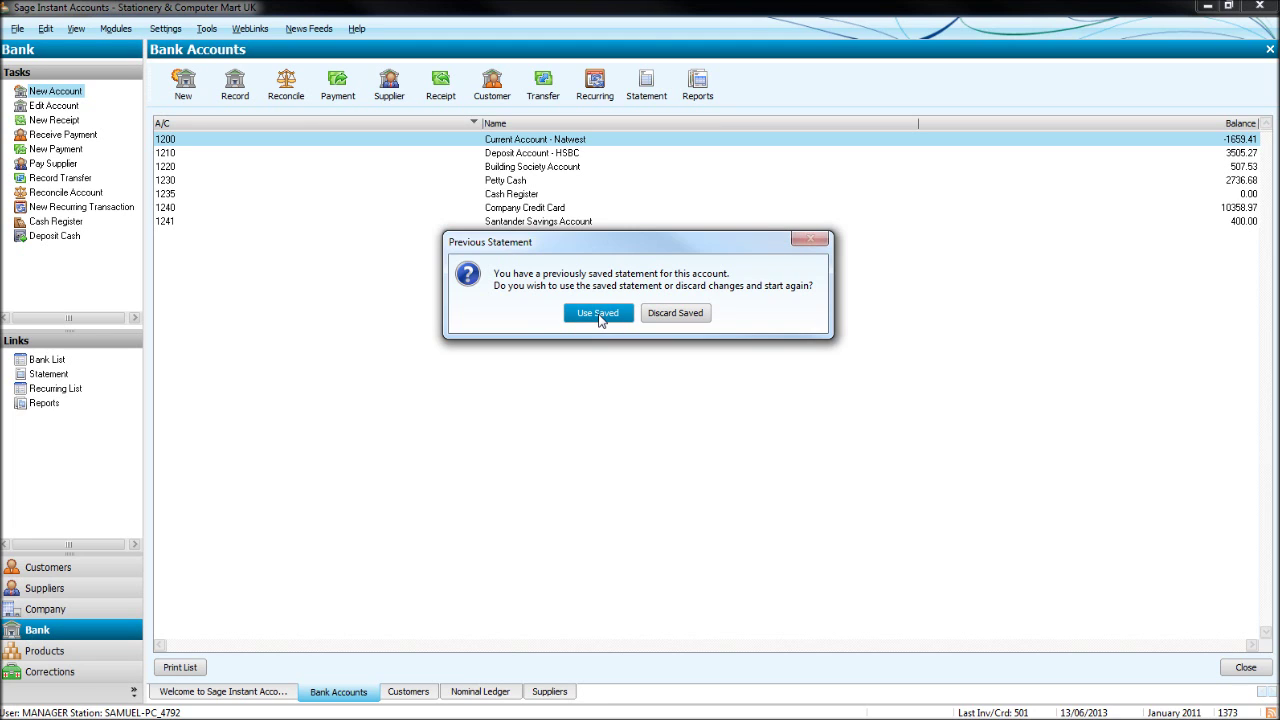
click(600, 316)
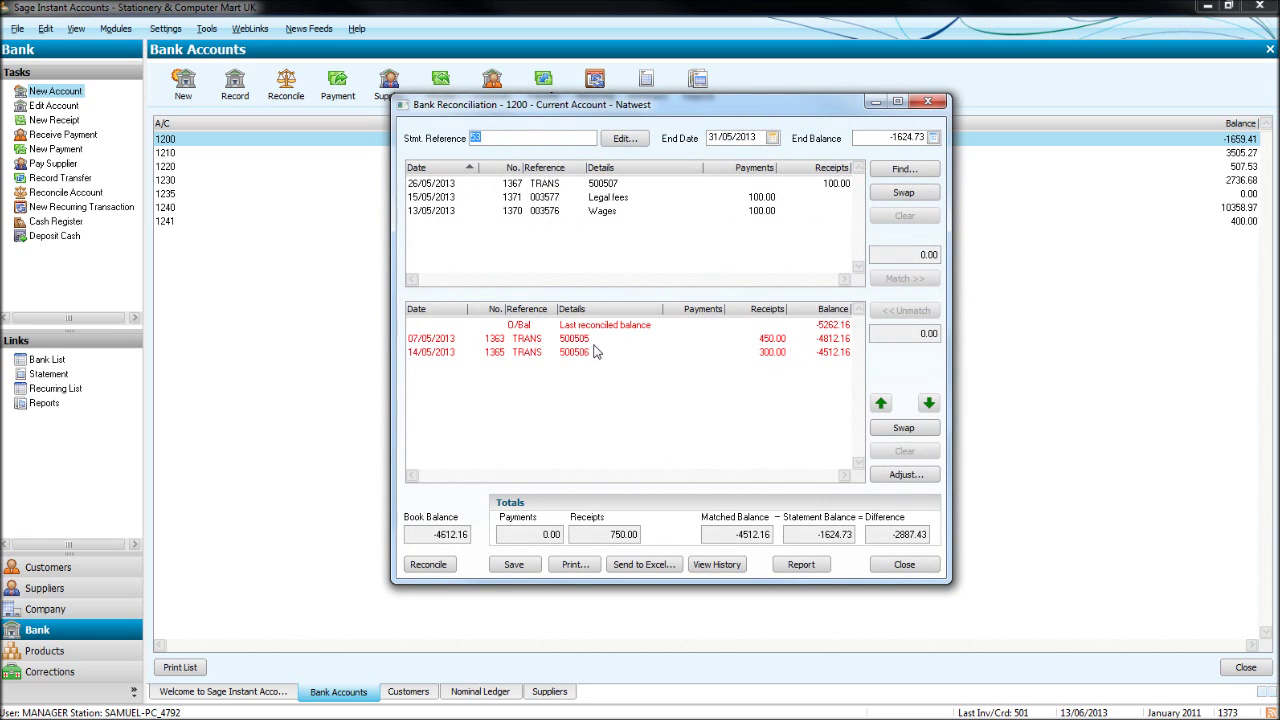
click(514, 565)
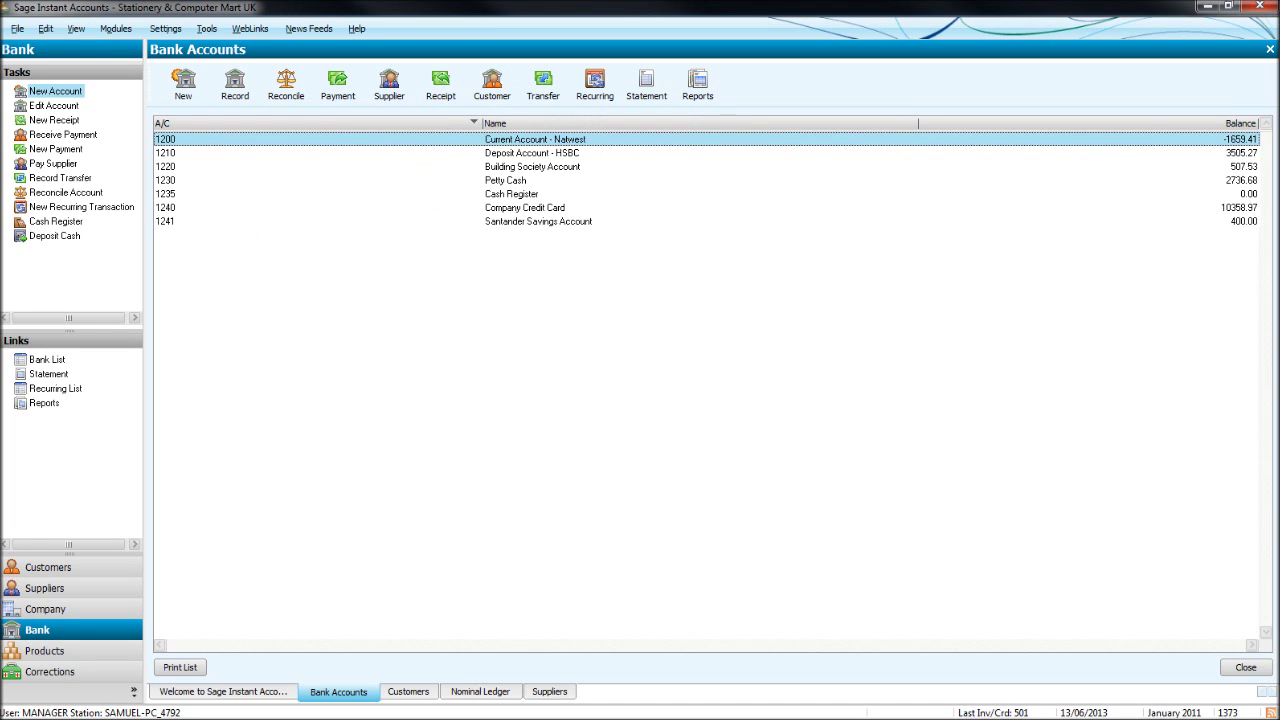
- Check the Bronson Inc BACS entry in the Excel statement and start a customer receipt for Bronson Inc in Sage
key(alt+Tab)
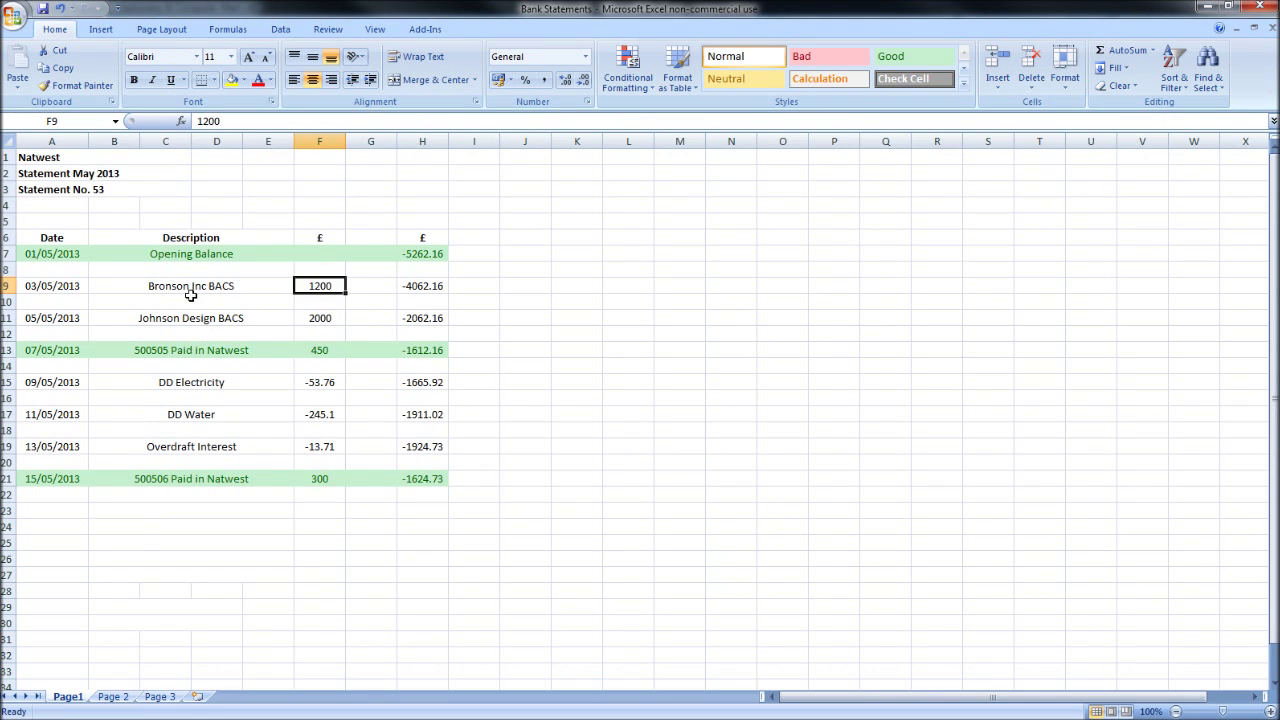
click(192, 290)
drag(63, 286, 380, 281)
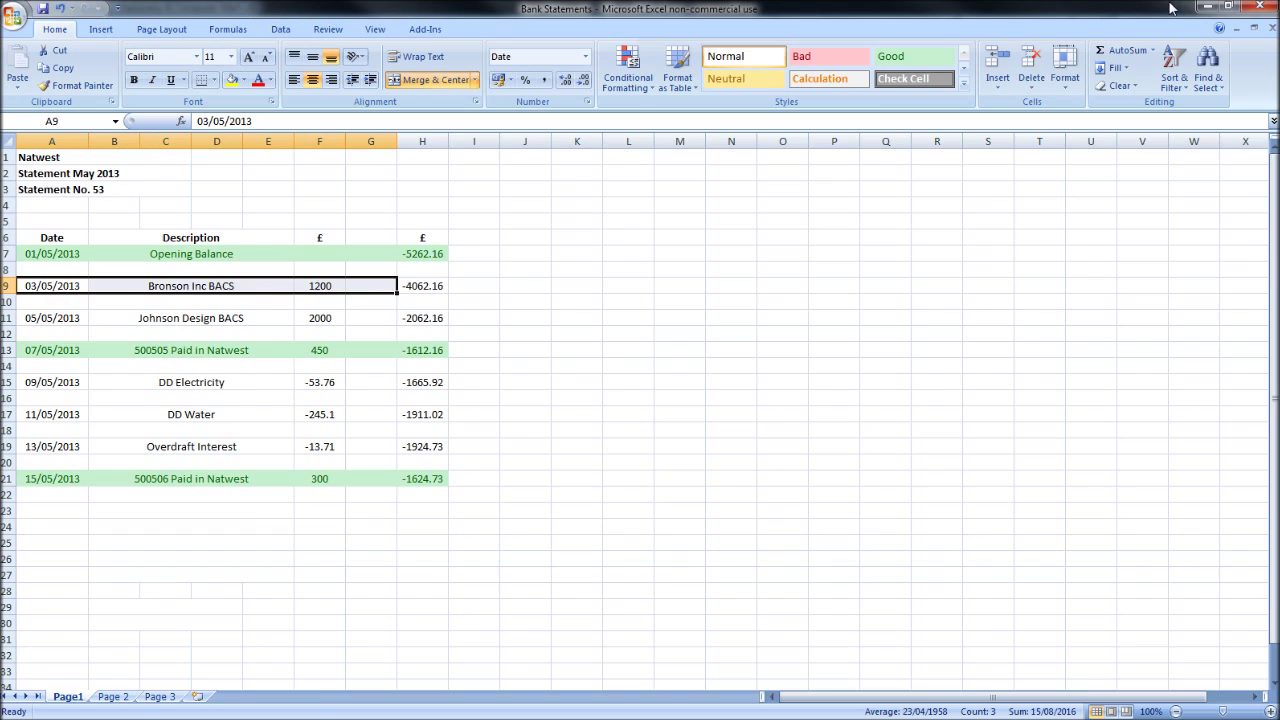
click(1207, 7)
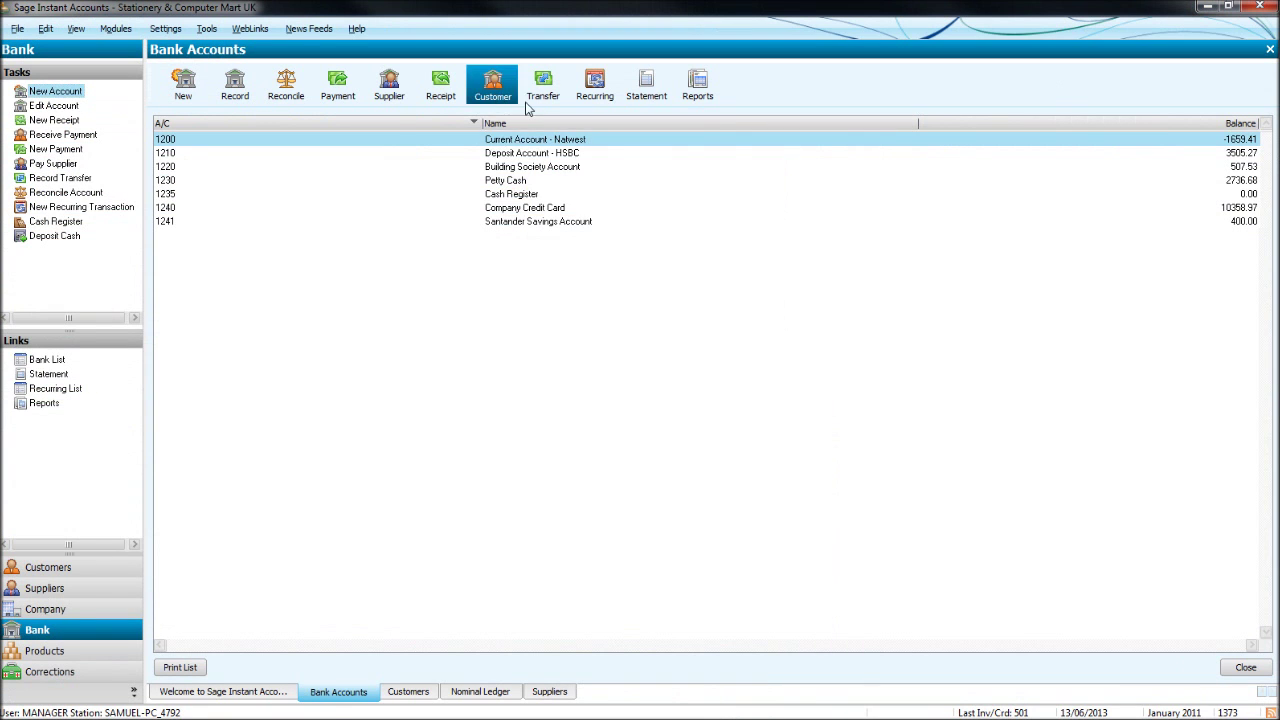
click(492, 85)
text(BRO001)
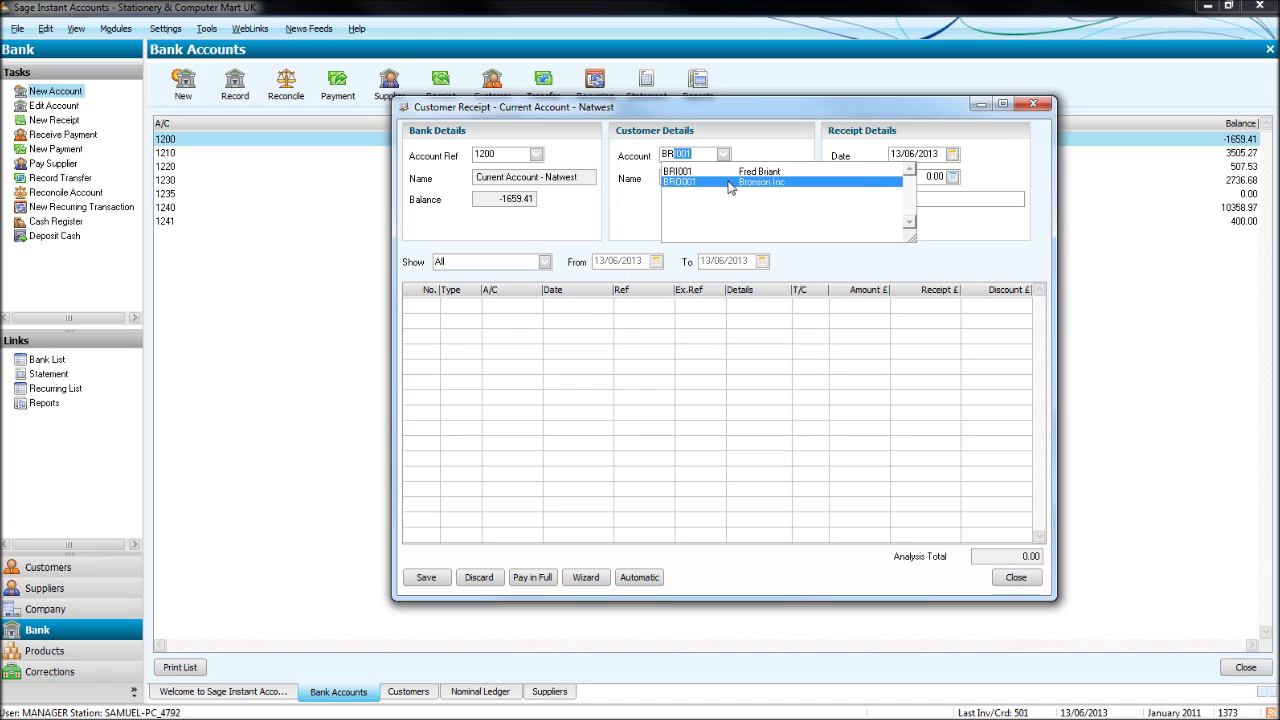
click(728, 182)
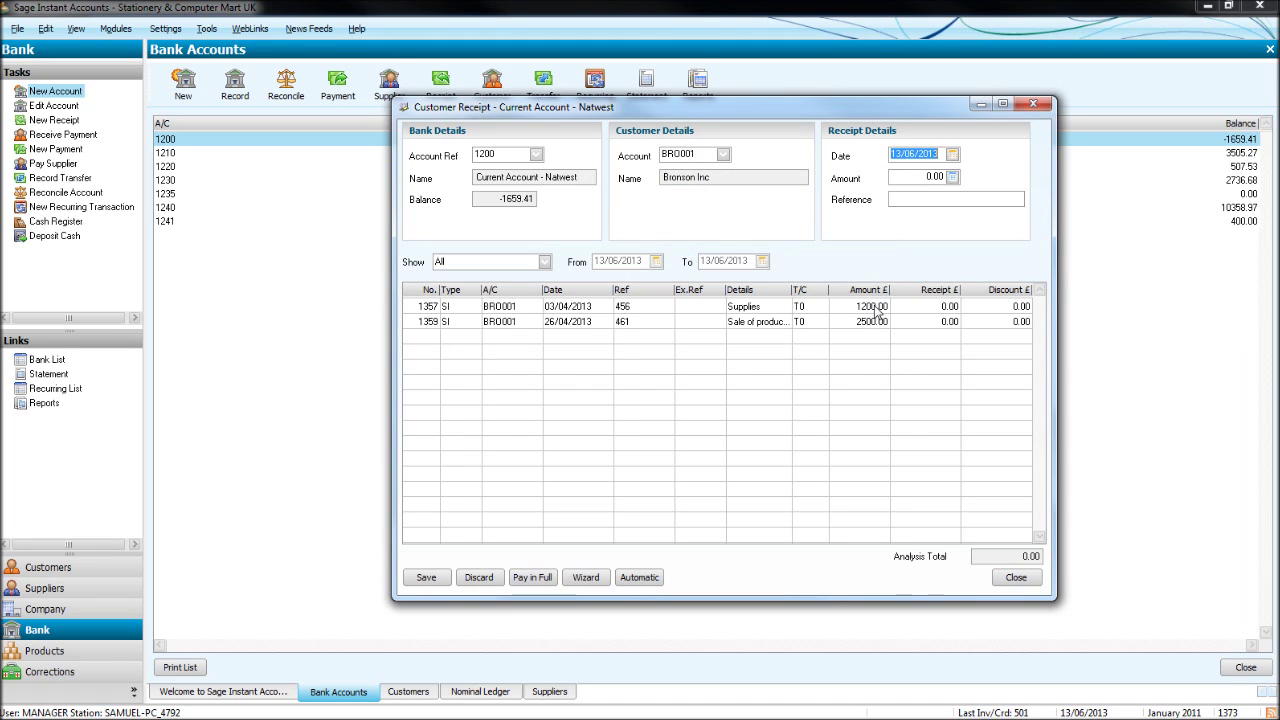
- Date the Bronson Inc receipt 03/05/2013, accepting the date outside the financial year, and pay the 1200.00 Supplies invoice in full
text(03/05/20)
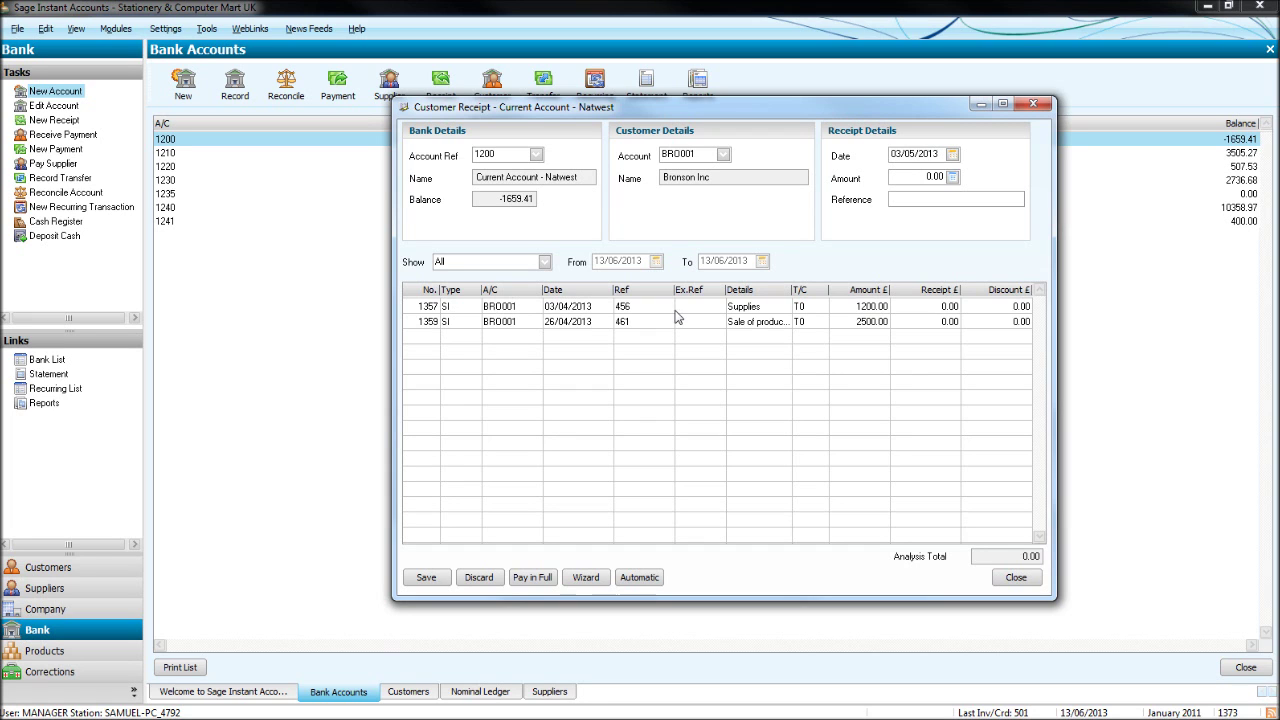
click(920, 176)
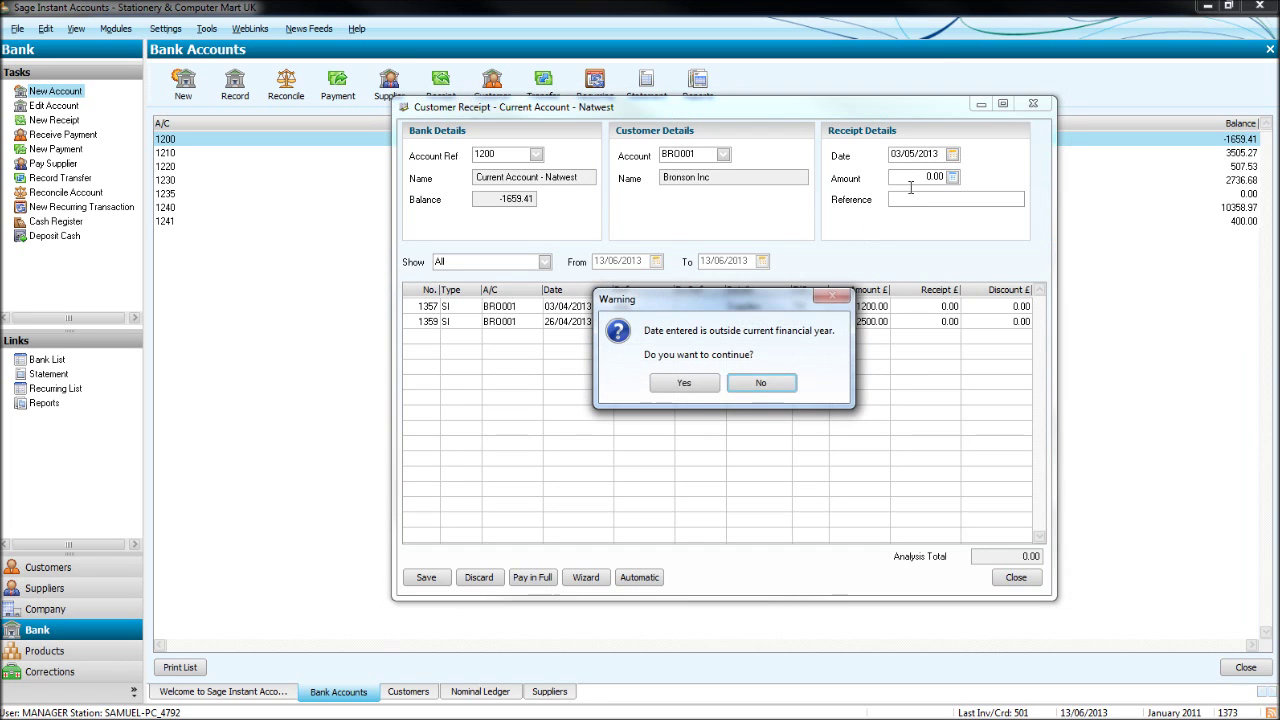
click(677, 383)
click(921, 182)
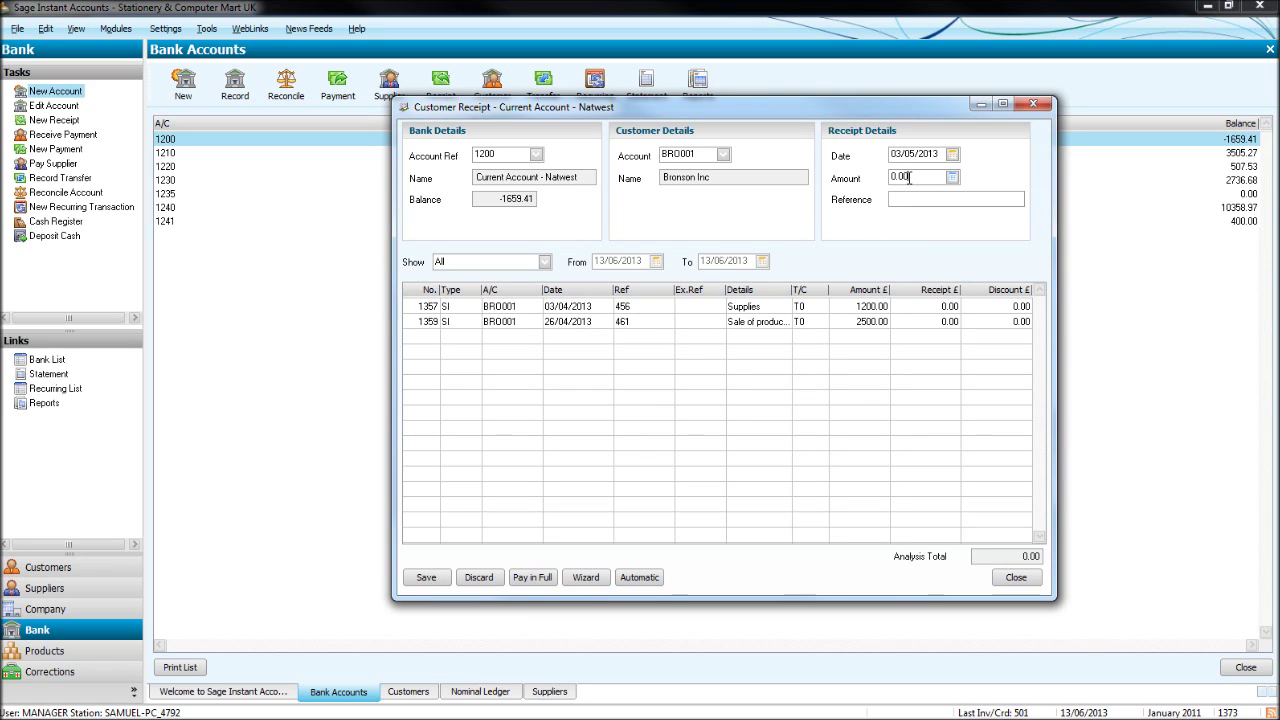
click(922, 306)
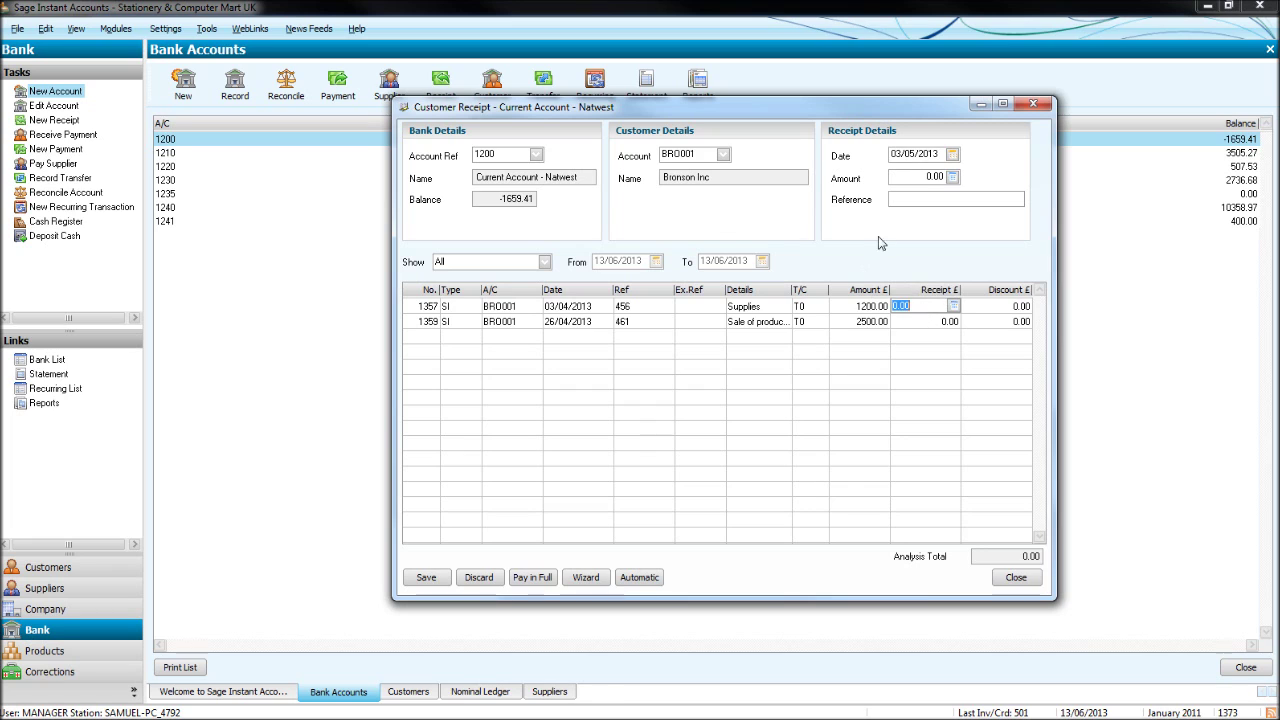
click(538, 586)
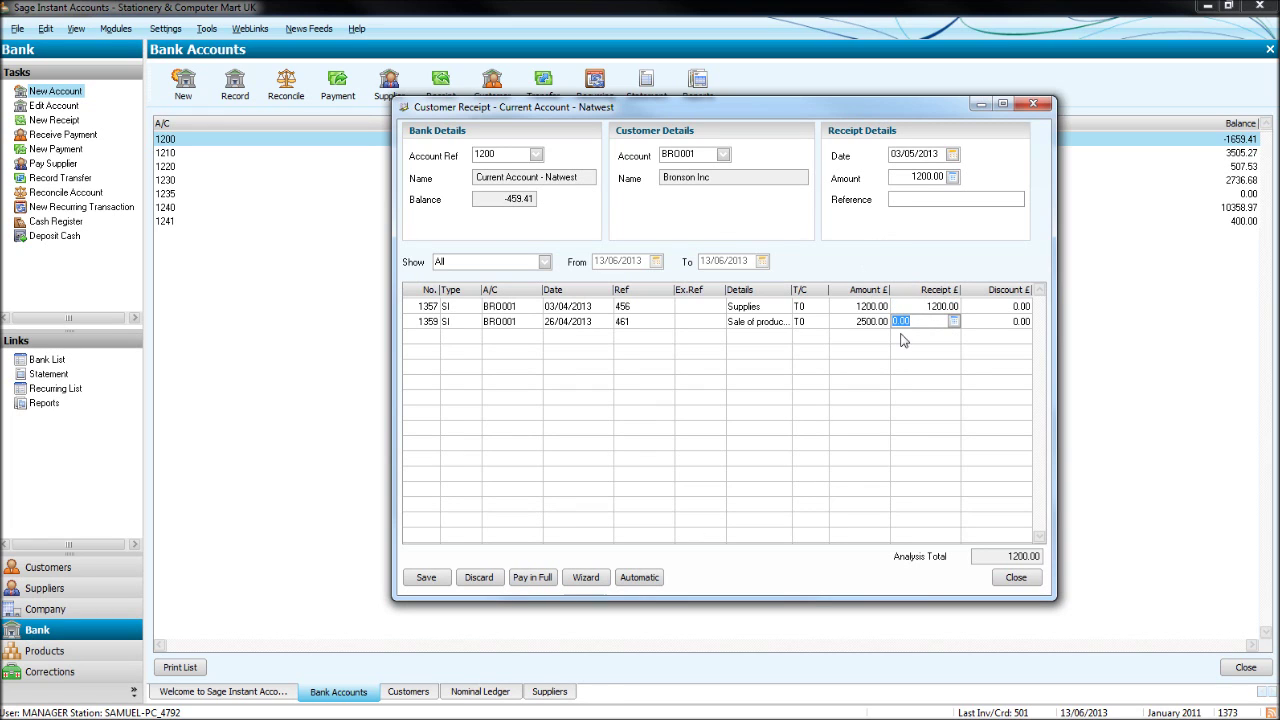
- Set the receipt reference to BACS and save the Bronson Inc receipt, accepting the date outside the financial year
click(950, 198)
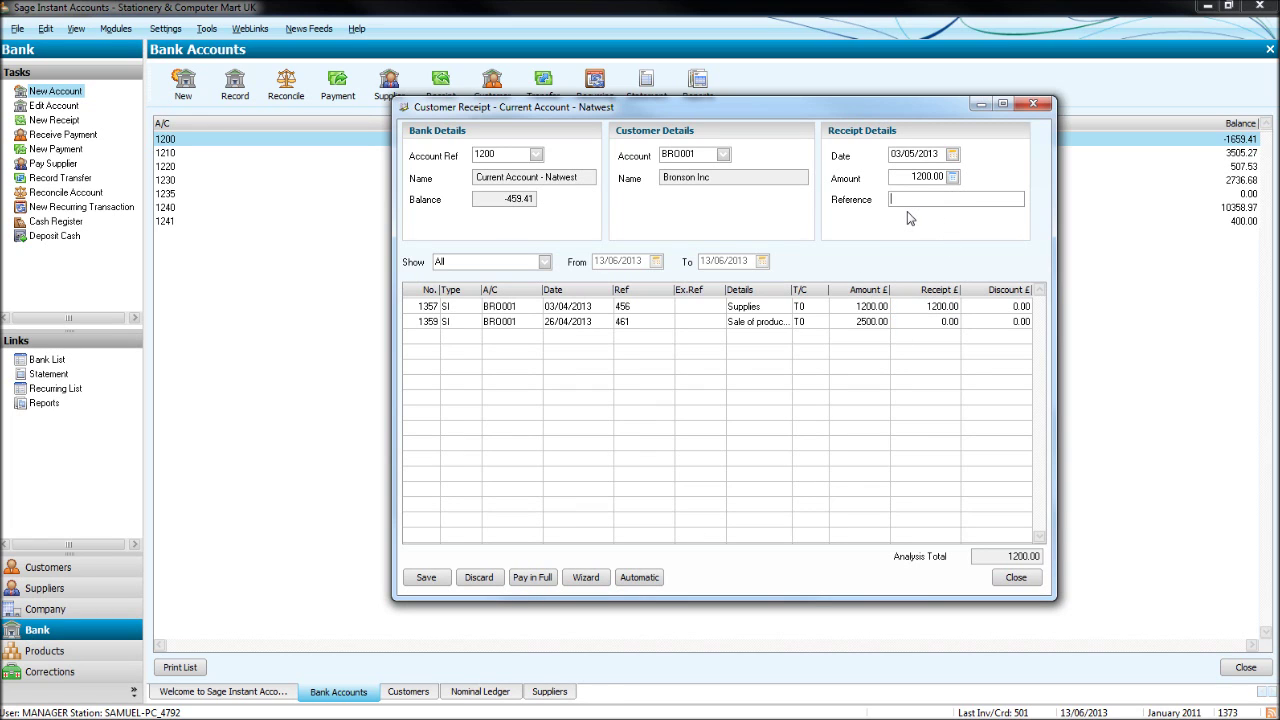
text(BACS)
click(427, 579)
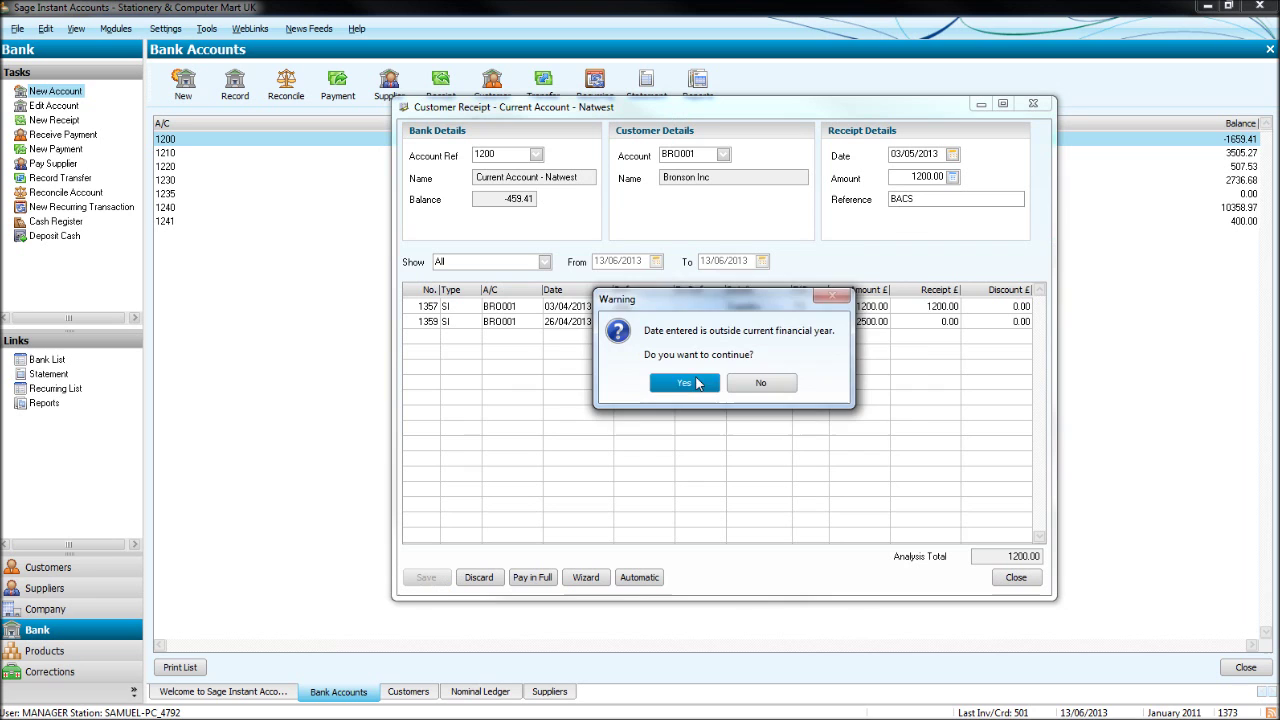
click(698, 384)
click(779, 401)
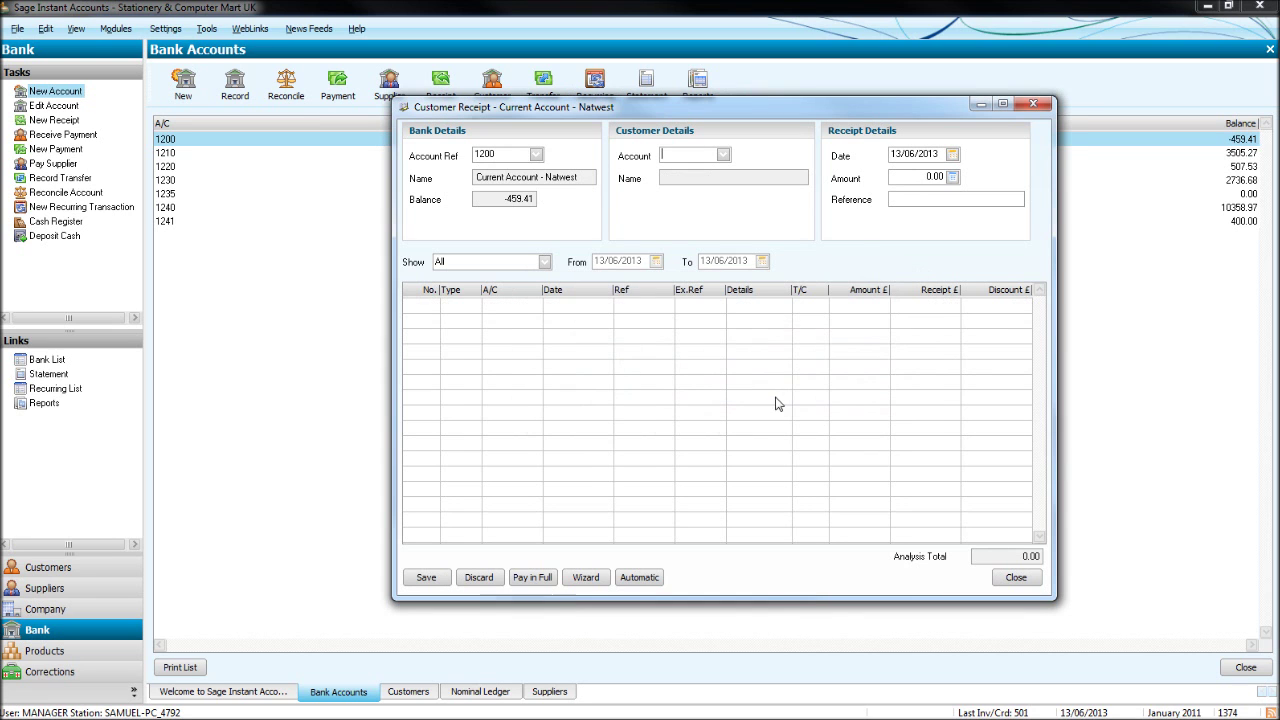
- Check the Johnson Design BACS entry in the Excel statement and choose Johnson Design & Build Partners for a new Sage customer receipt
key(alt+Tab)
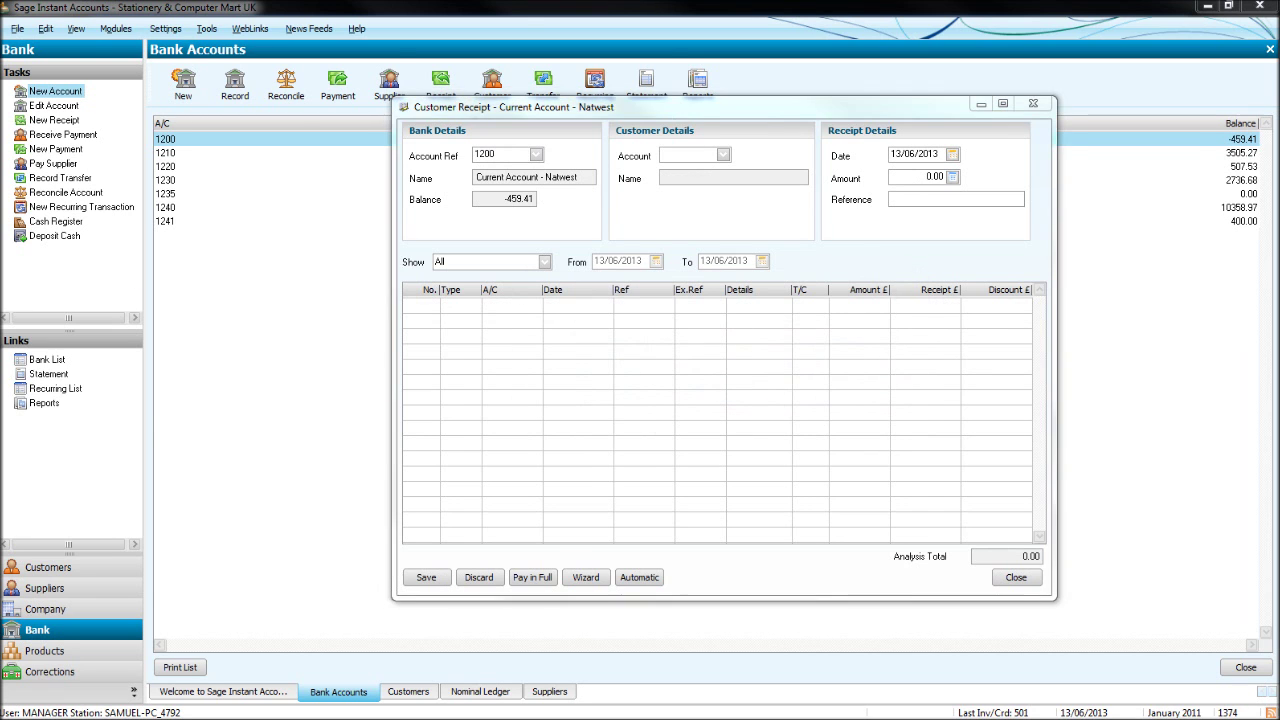
click(167, 320)
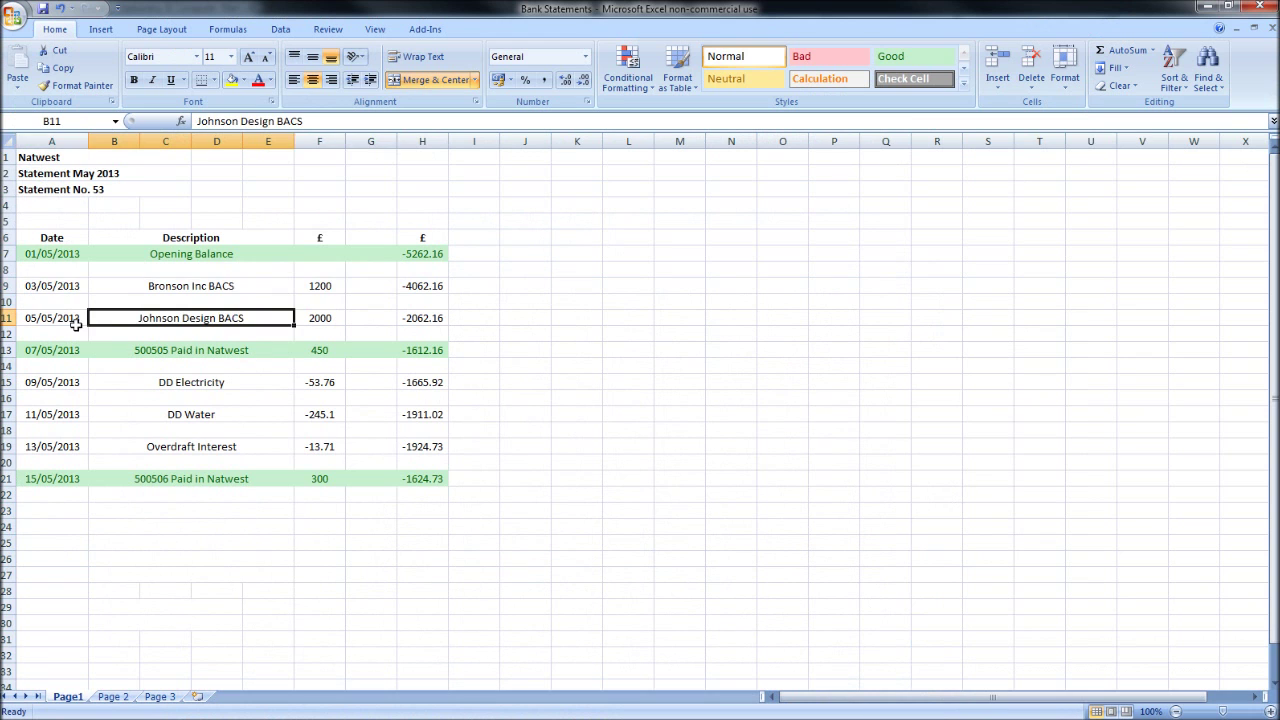
drag(60, 318, 402, 318)
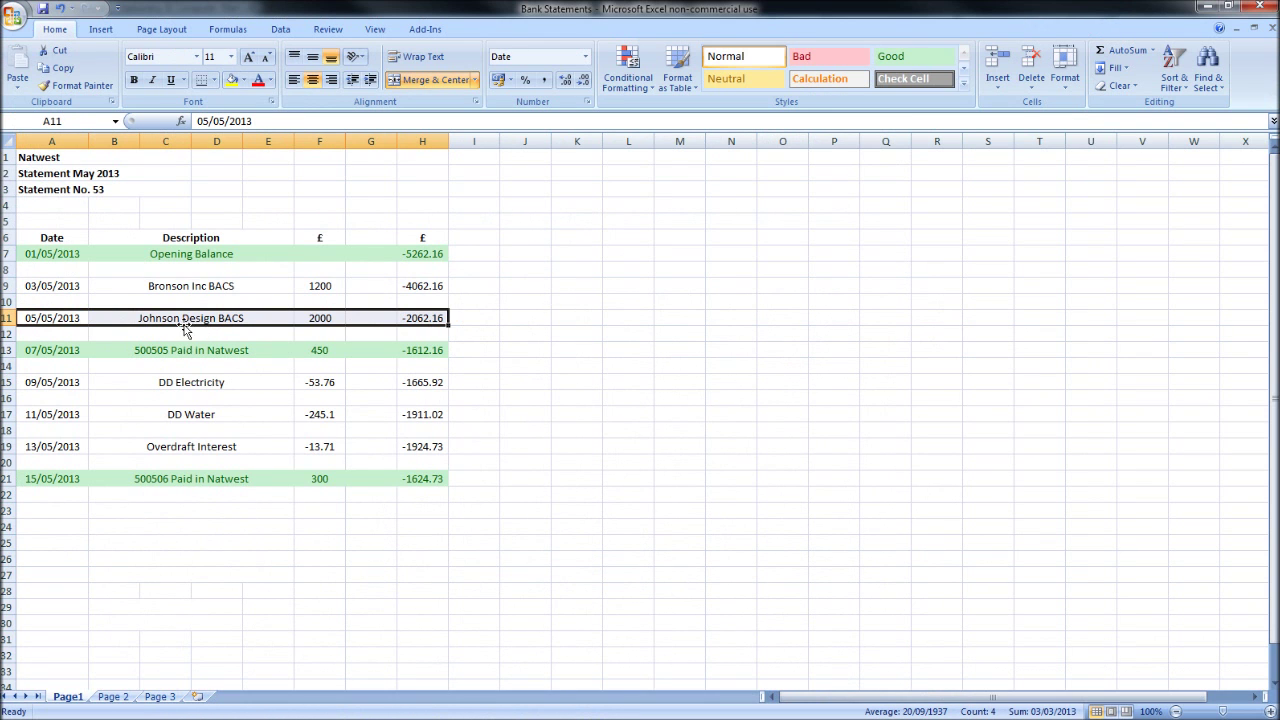
click(1203, 6)
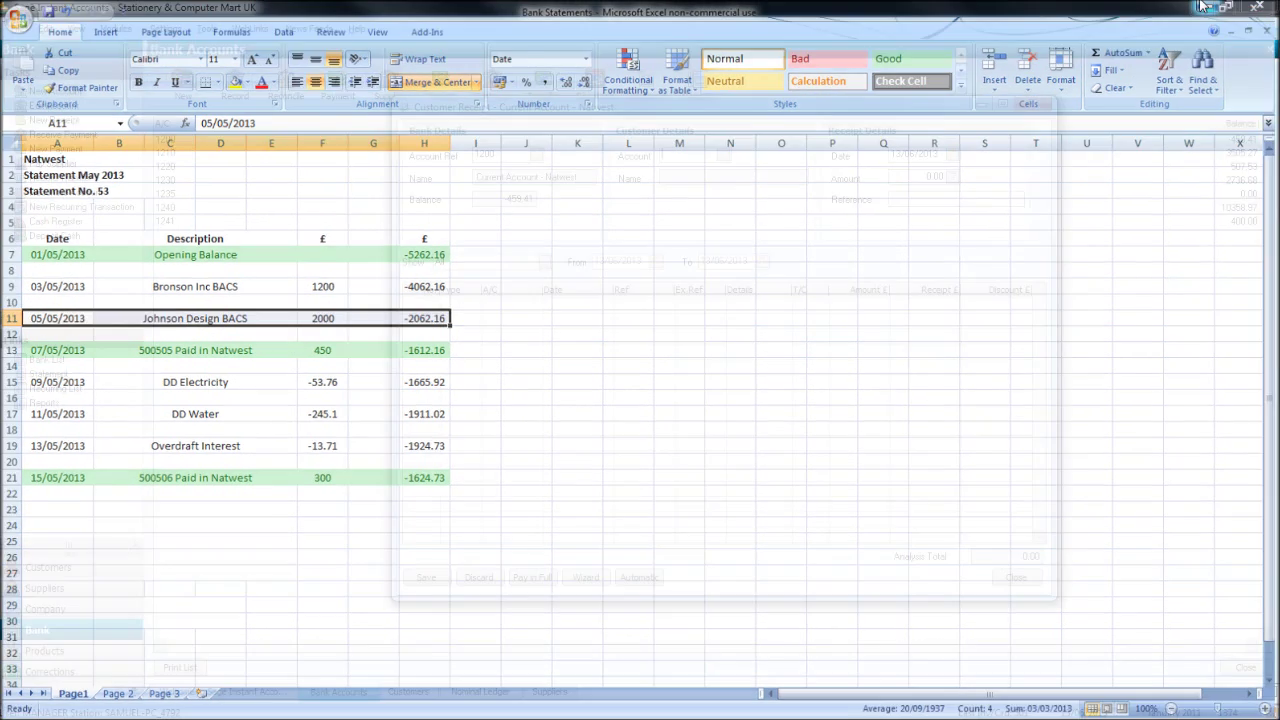
text(DST001)
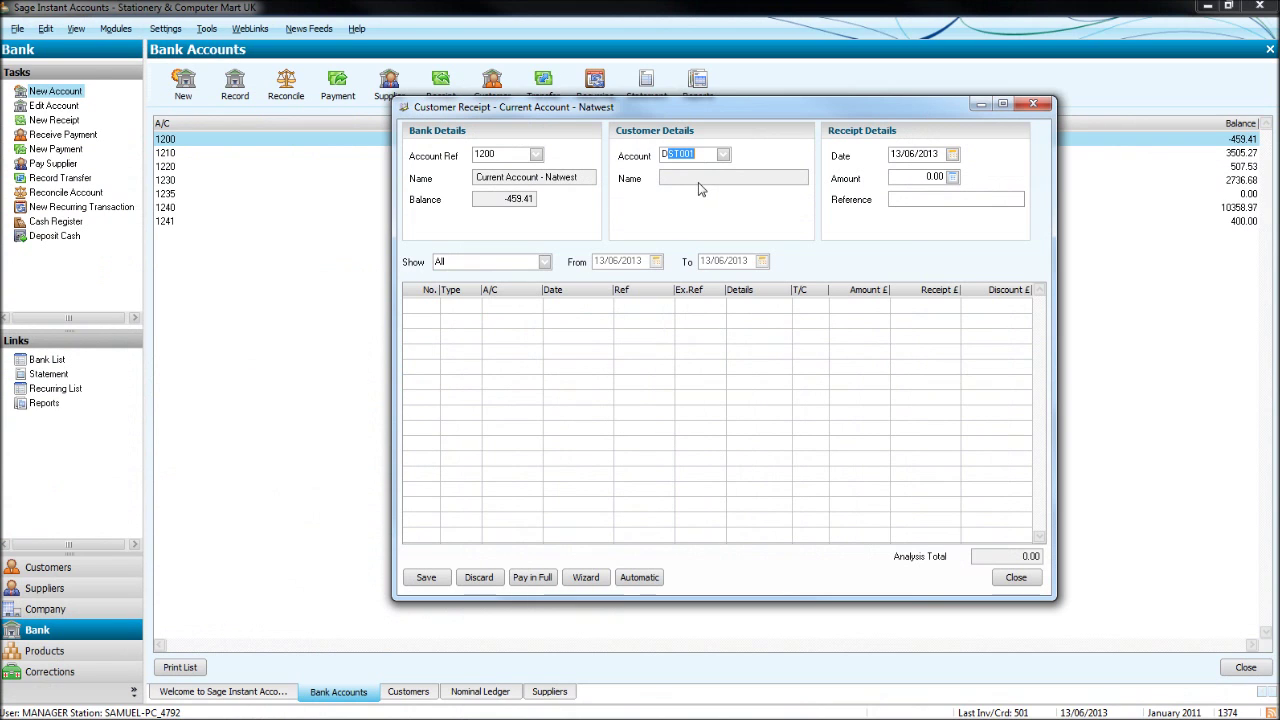
key(Tab)
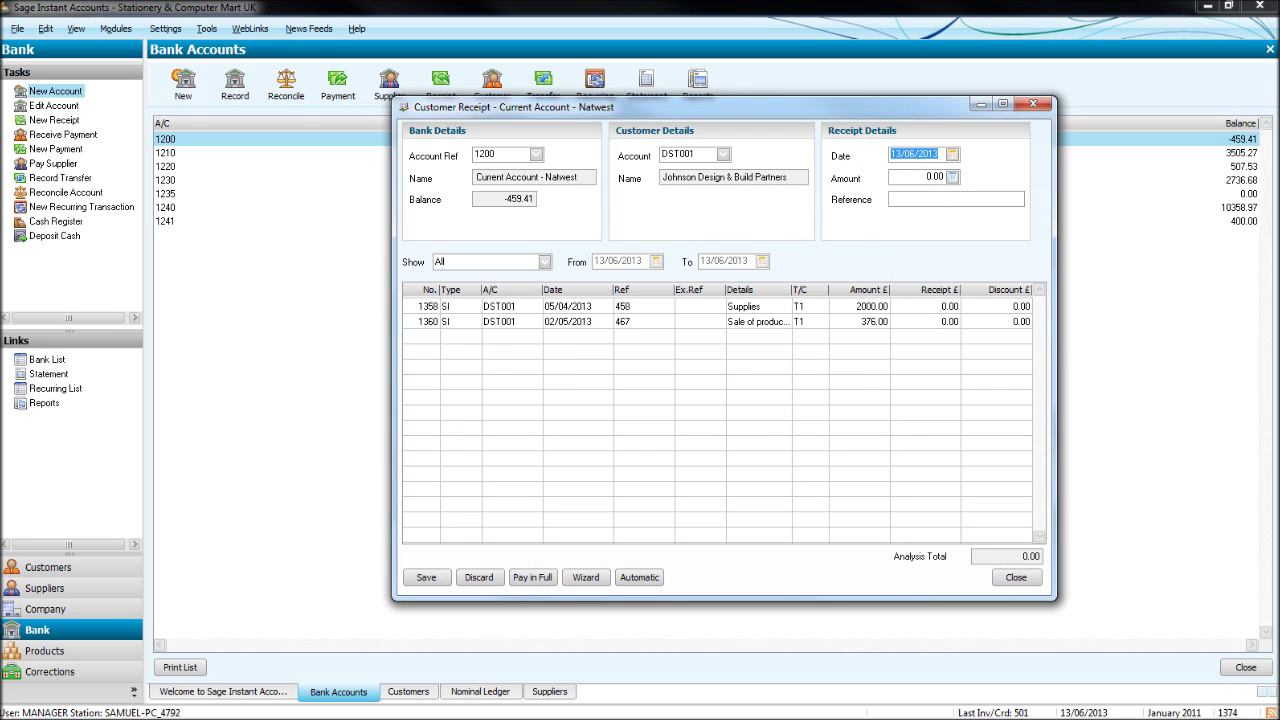
- Check the Johnson Design date in Excel, date the Sage receipt 05/05/2013 despite the financial year warning, and pay the 2000.00 Supplies invoice in full
key(alt+Tab)
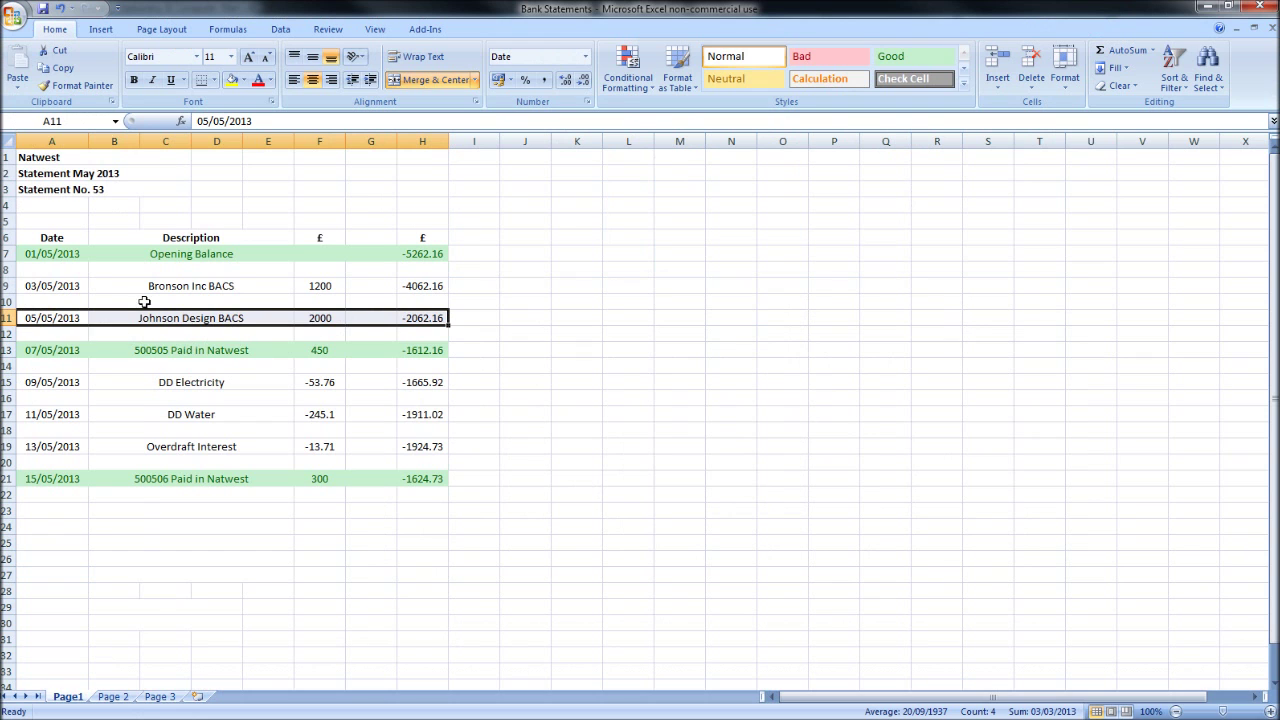
click(1207, 6)
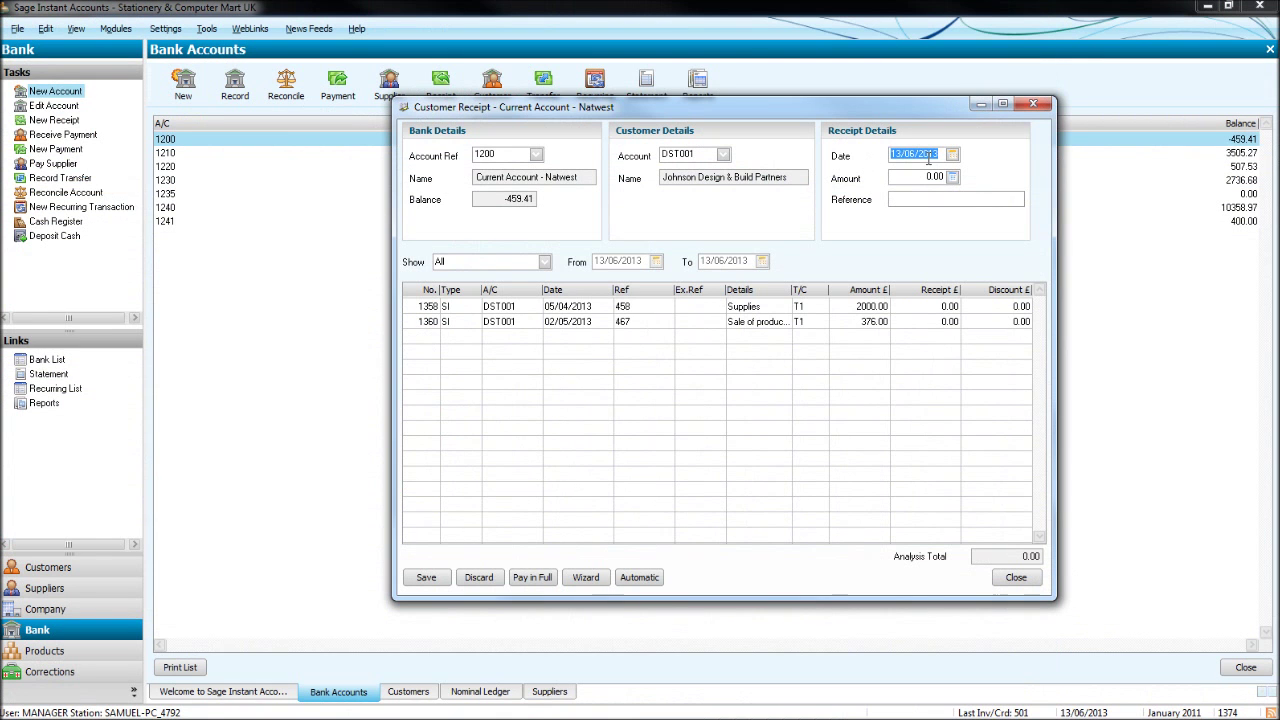
text(050)
click(929, 177)
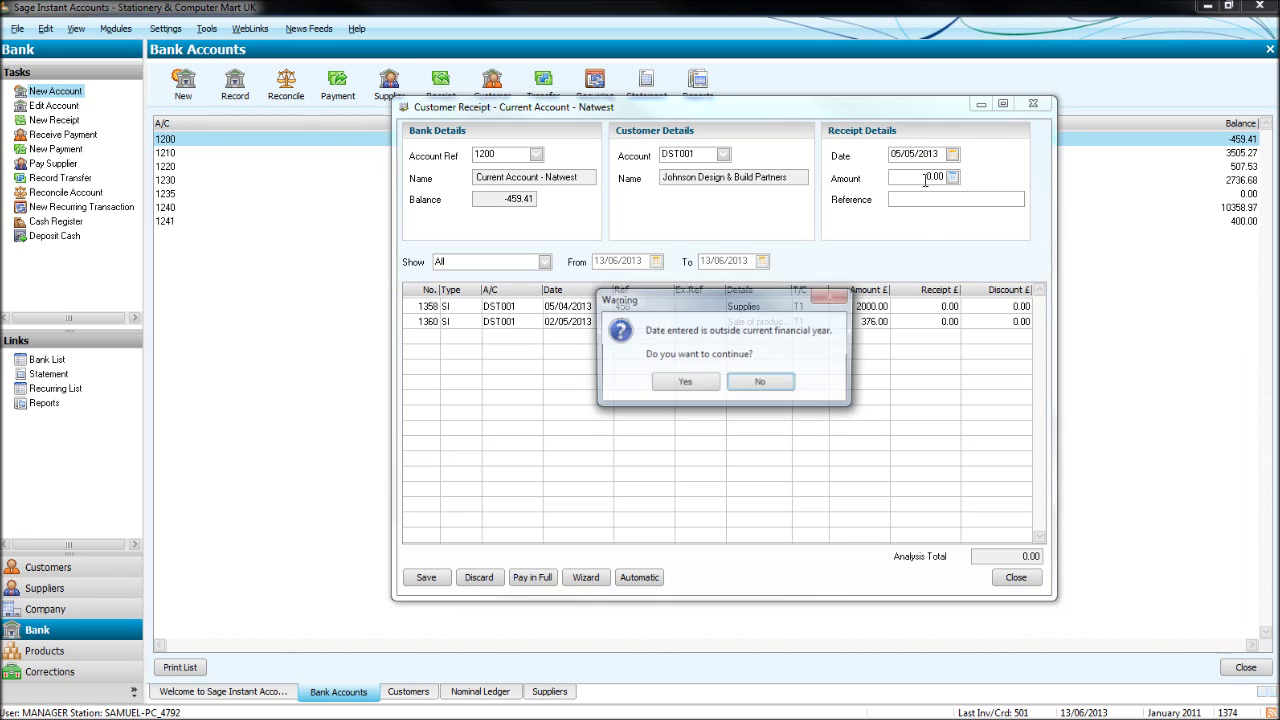
click(687, 383)
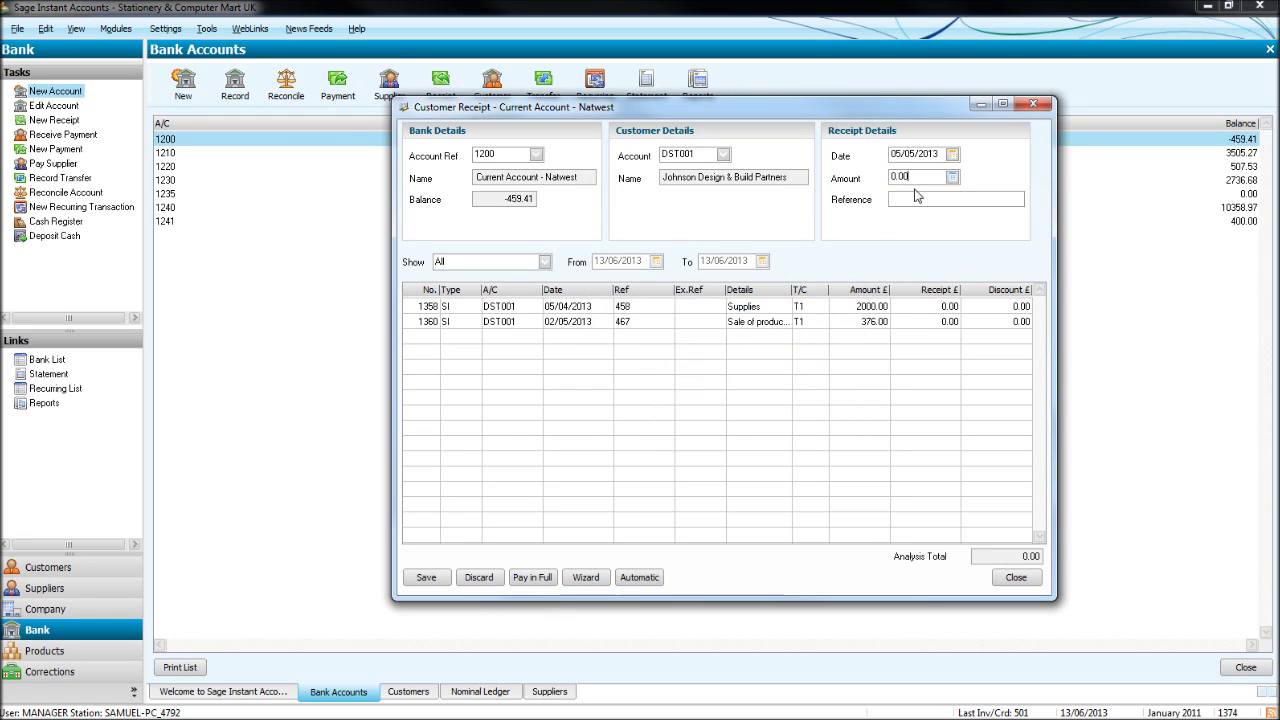
click(532, 578)
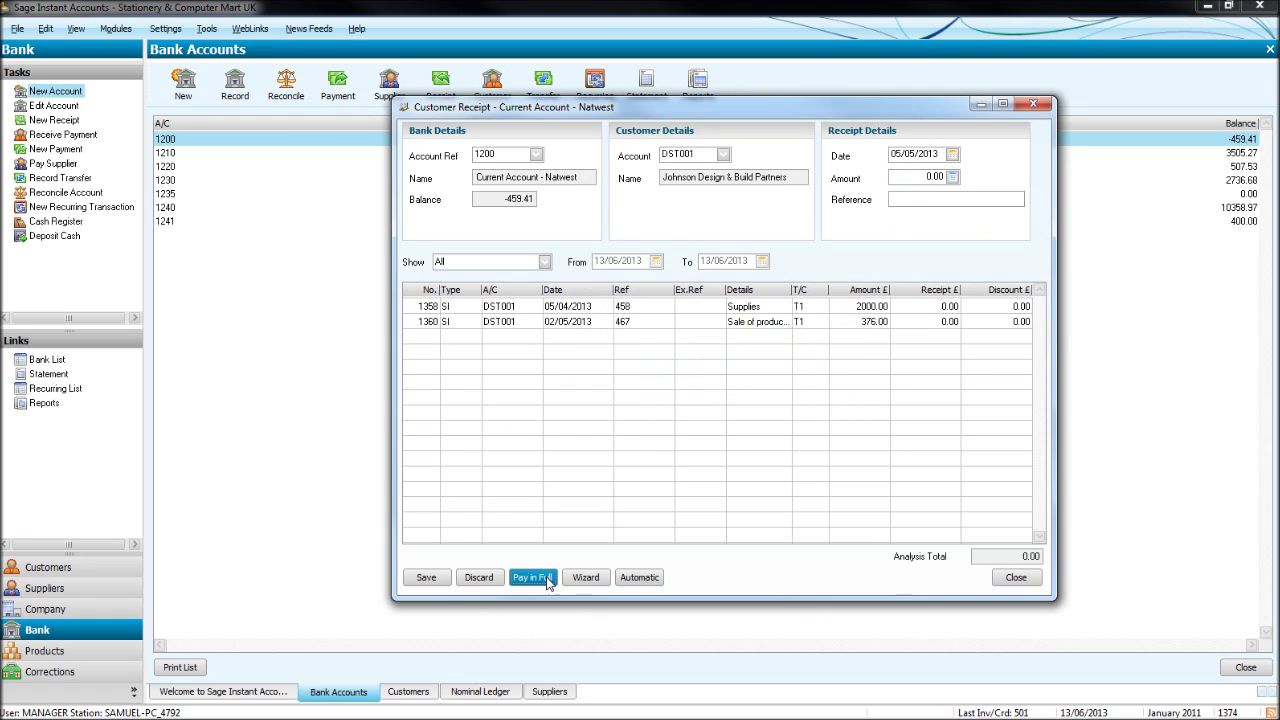
- Set the receipt reference to BACS, save the Johnson Design receipt with its date outside the financial year, and close the customer receipt window
click(957, 200)
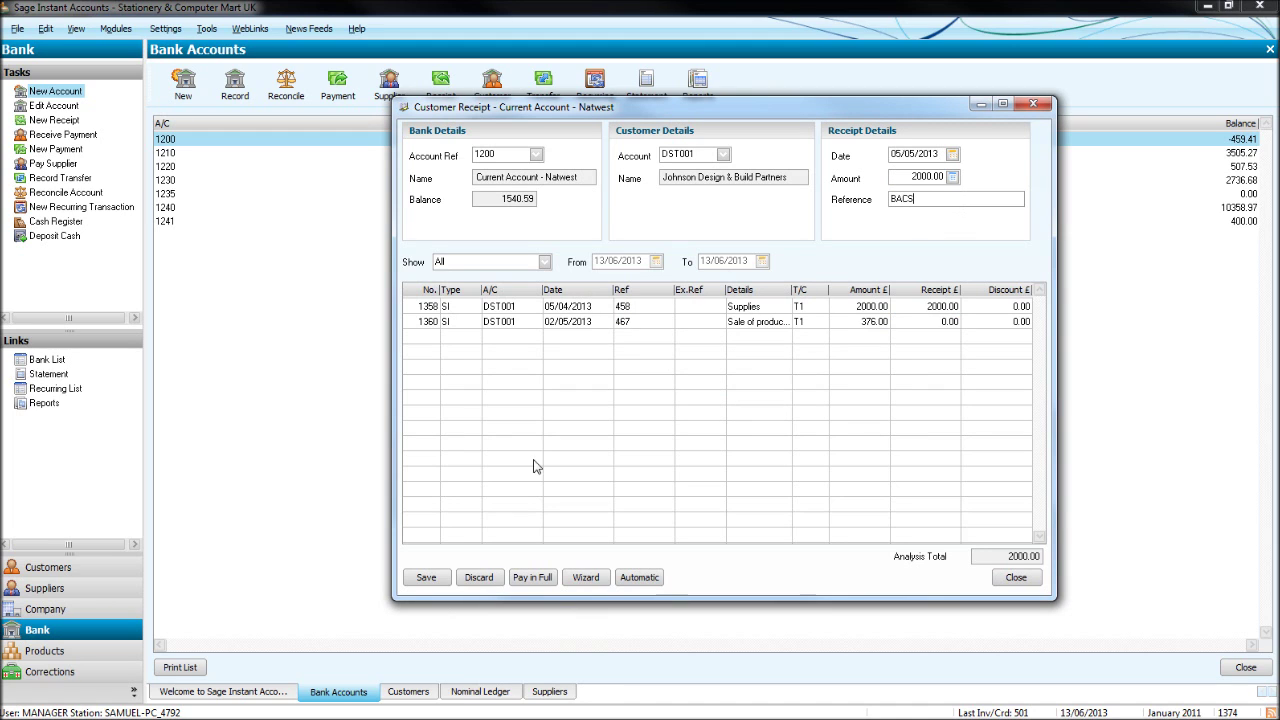
click(426, 577)
click(705, 388)
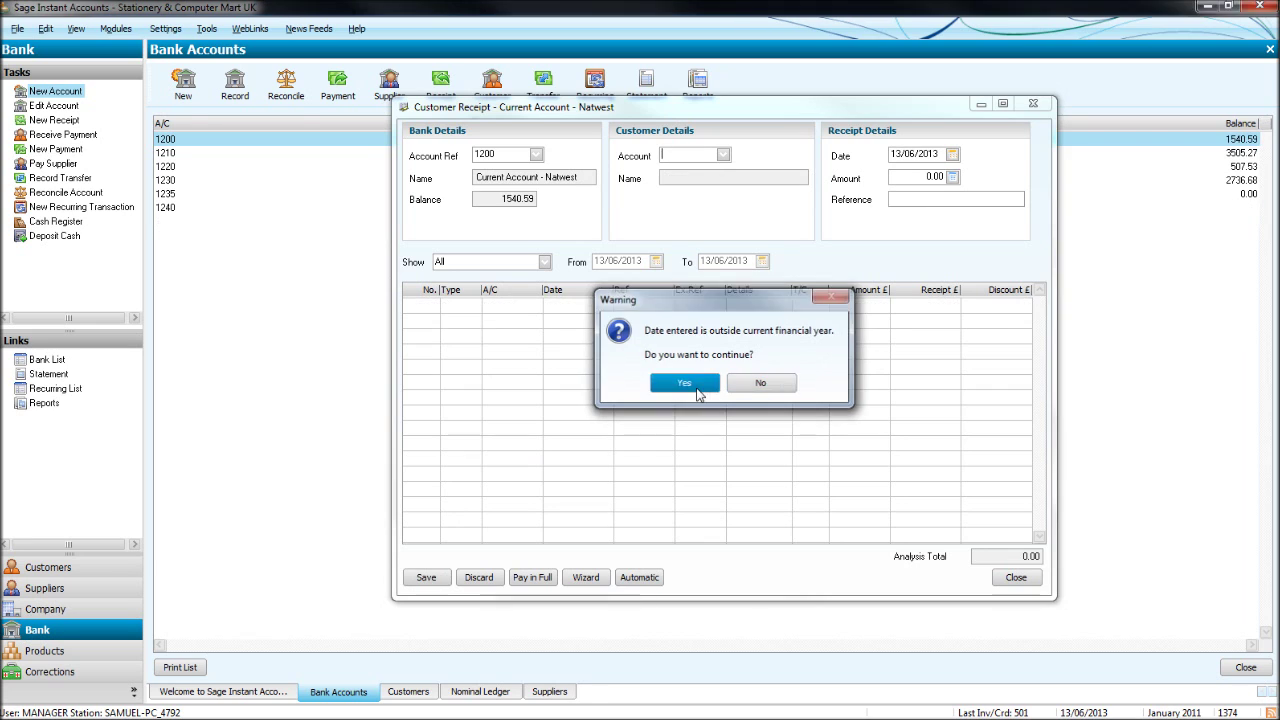
click(1033, 103)
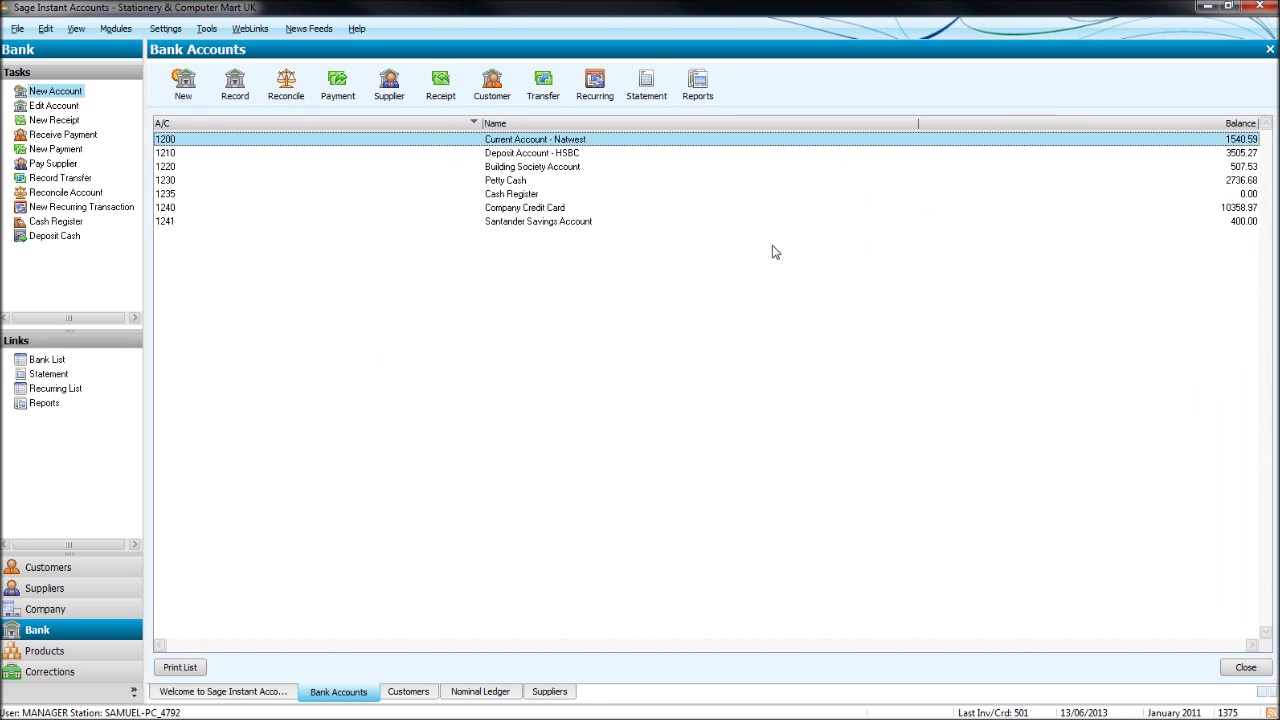
- Reopen the saved Natwest bank reconciliation and match the 2000.00 and 1200.00 BACS sales receipts to the statement
click(294, 92)
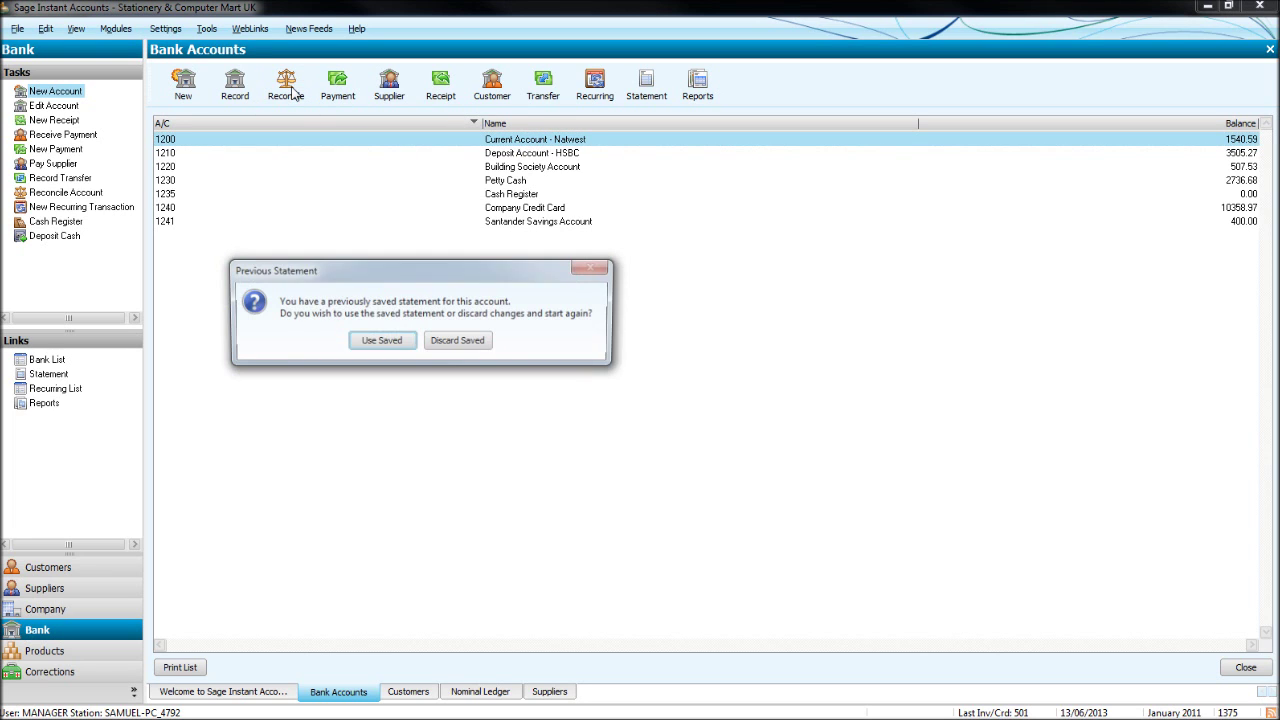
click(378, 341)
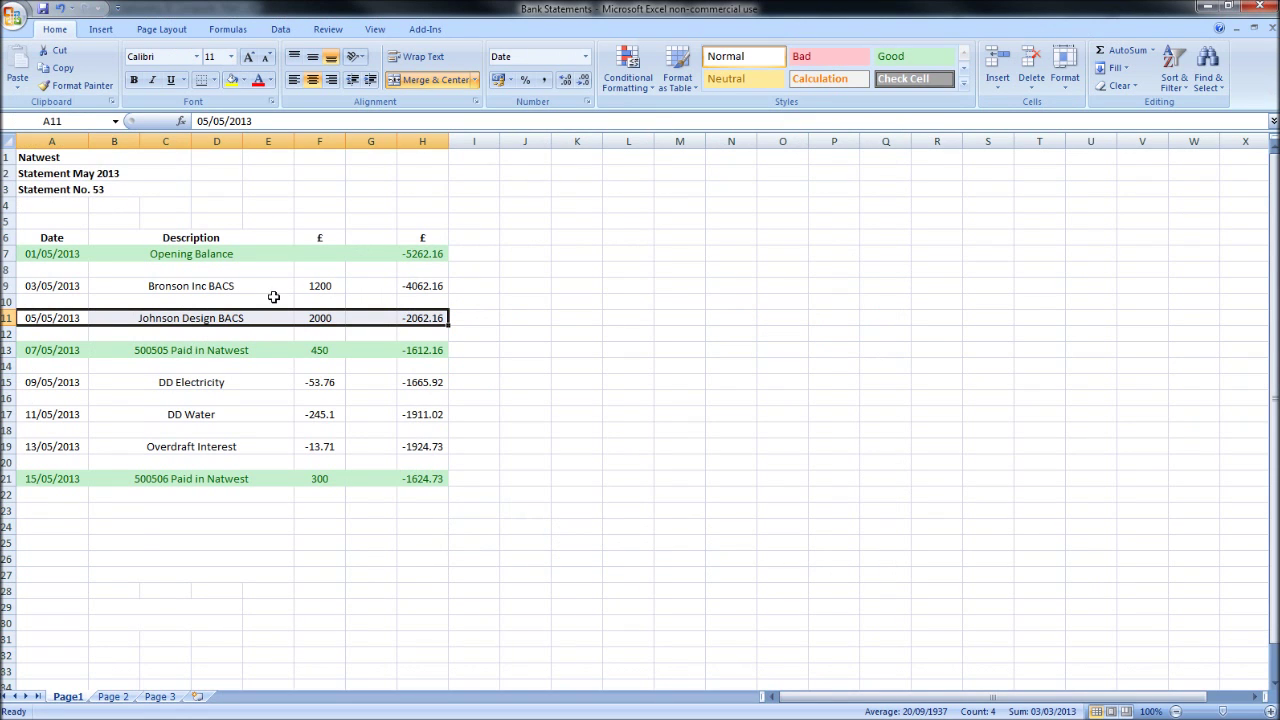
click(1207, 6)
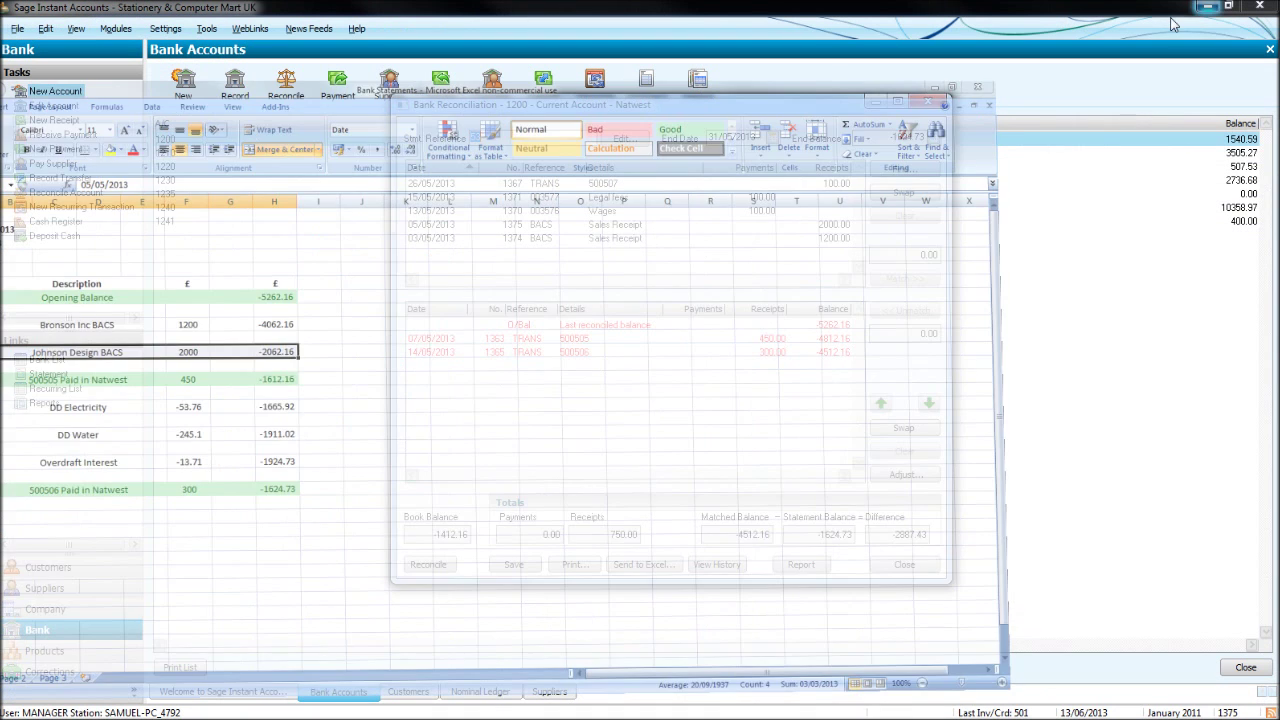
double_click(791, 226)
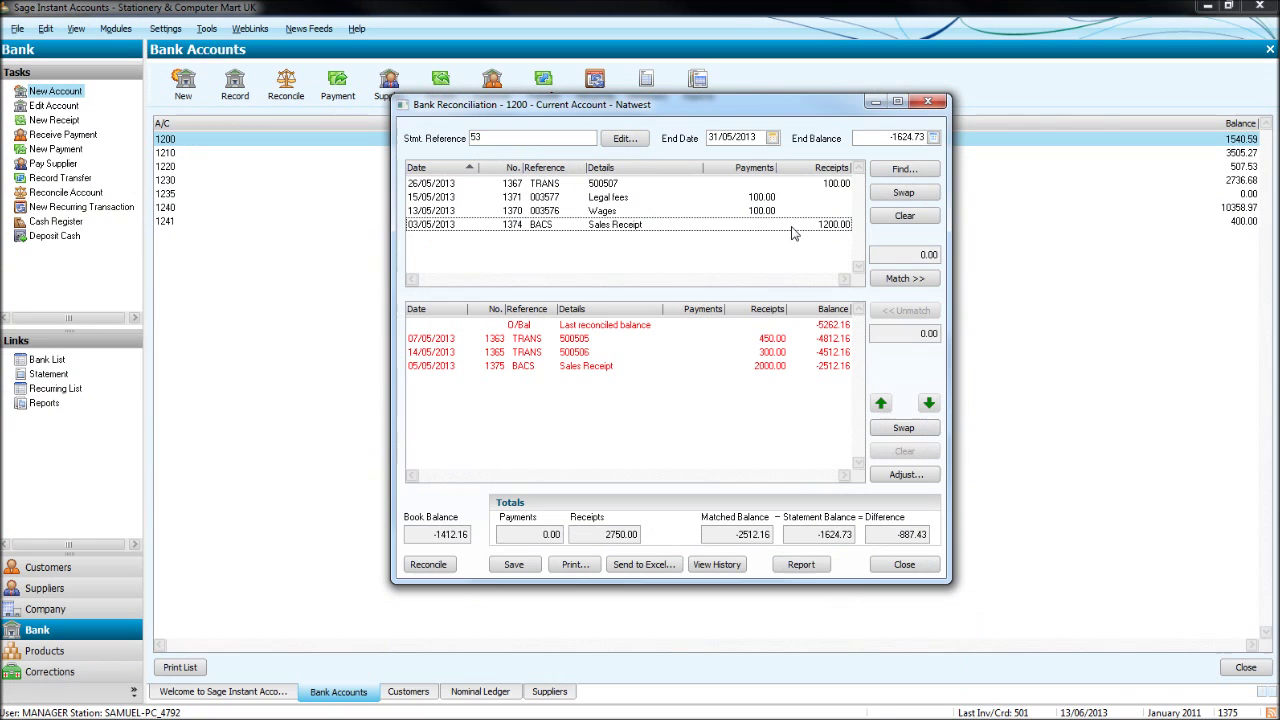
double_click(791, 226)
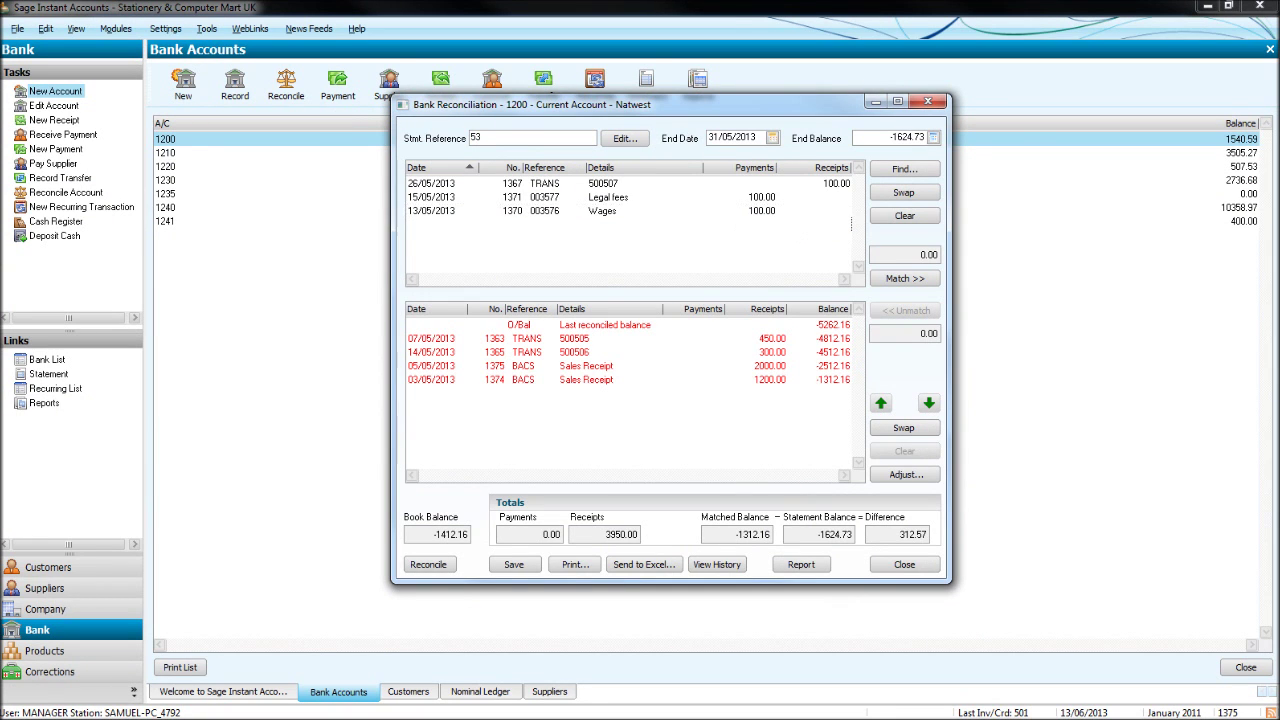
- Switch to the Excel statement and apply the Good cell style to the Bronson Inc BACS and Johnson Design BACS rows
key(alt+Tab)
drag(55, 285, 422, 285)
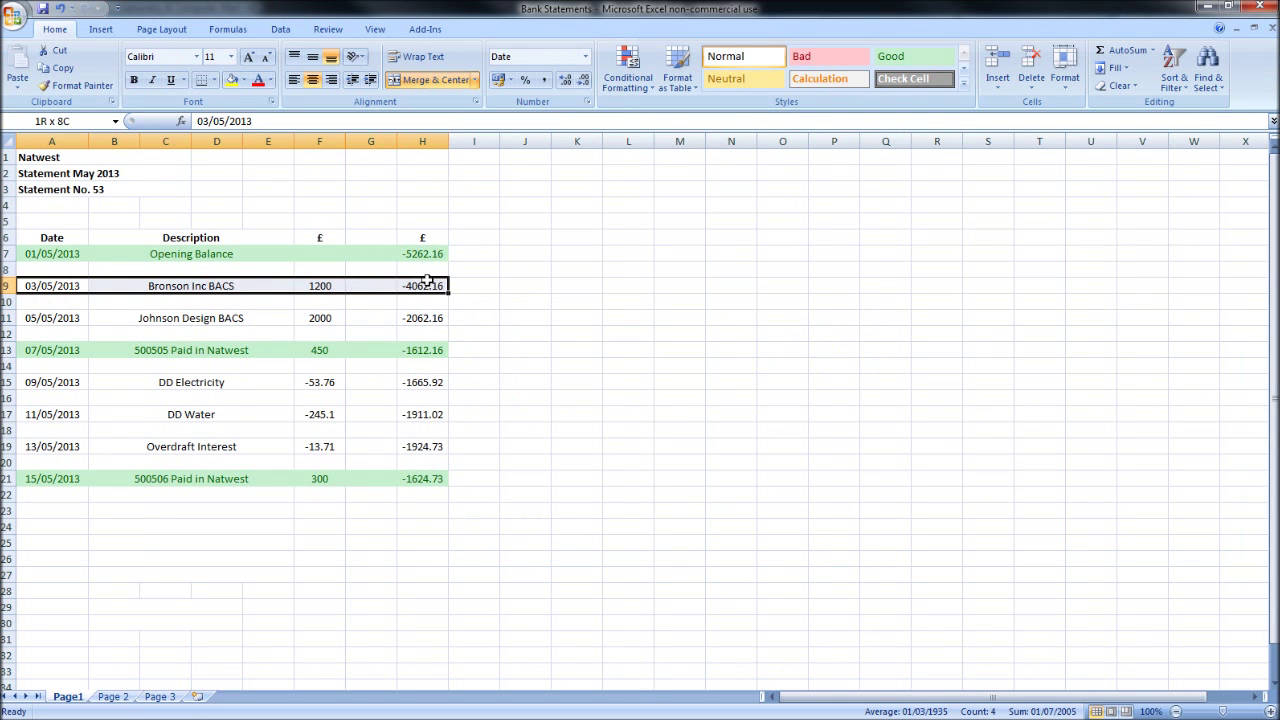
click(905, 57)
drag(46, 317, 422, 318)
click(905, 57)
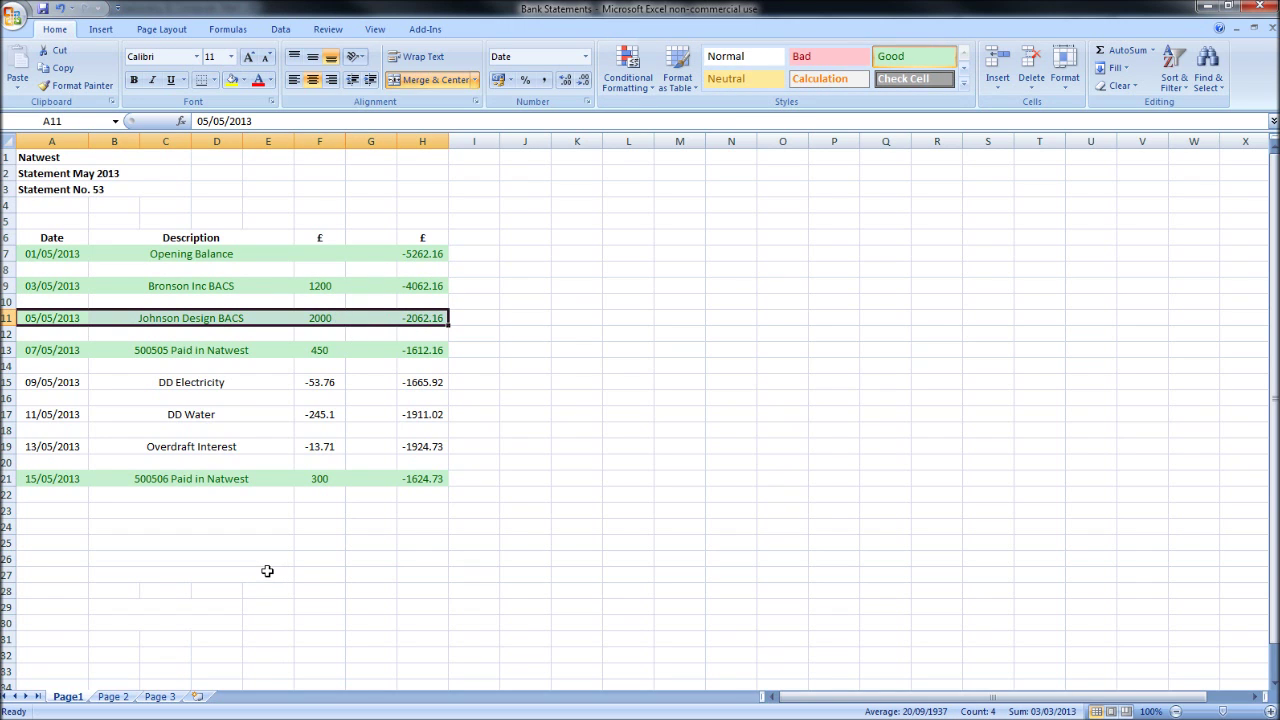
- Check the DD Electricity and DD Water entries in the Excel statement and save the bank reconciliation in Sage
click(368, 411)
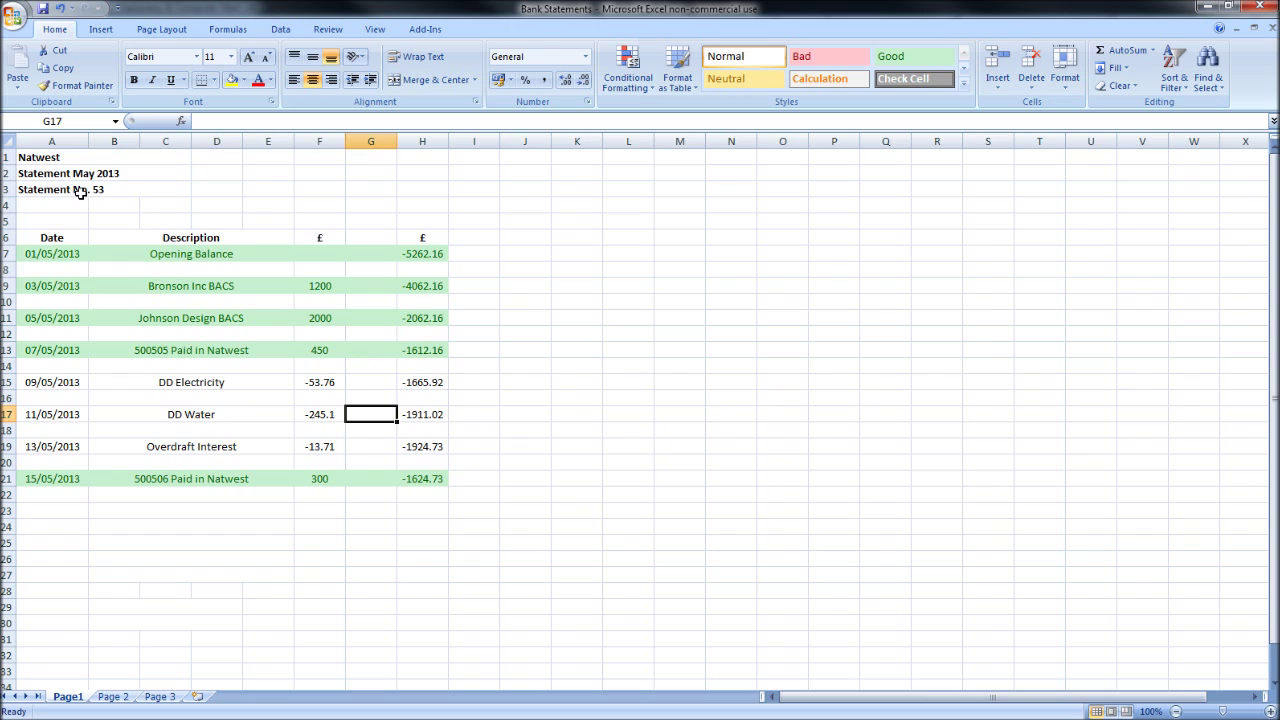
click(123, 385)
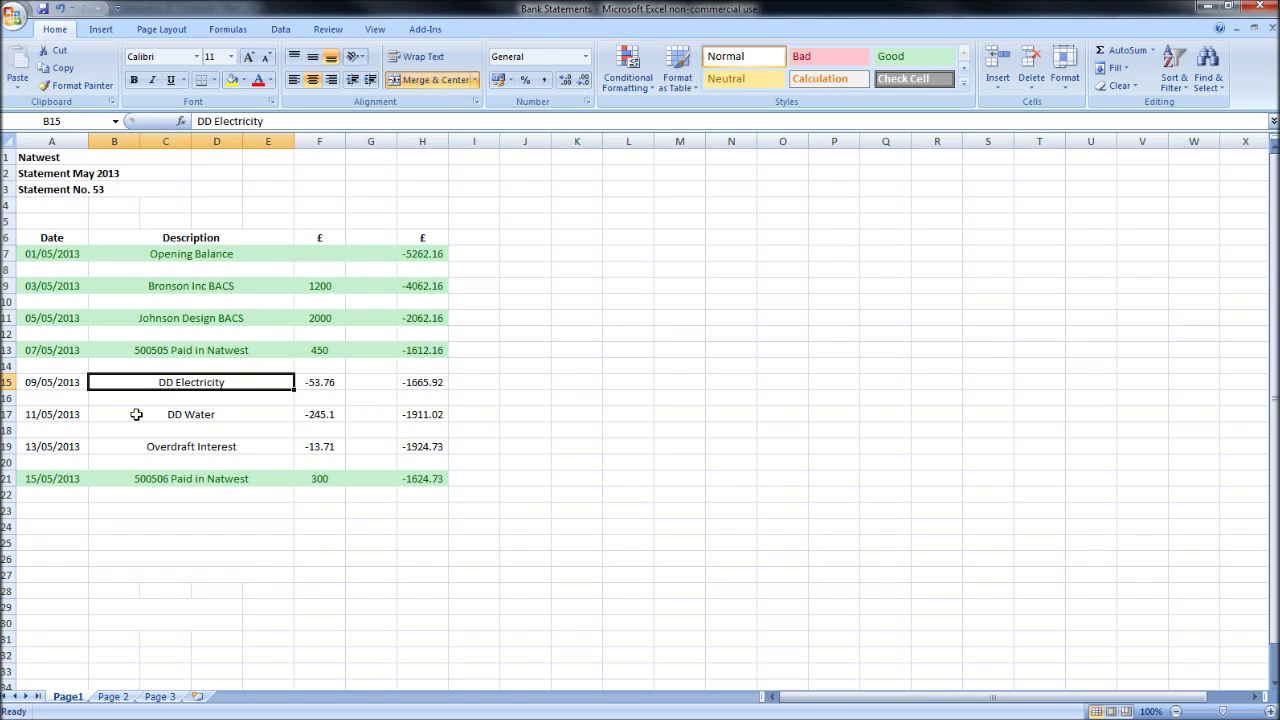
click(135, 416)
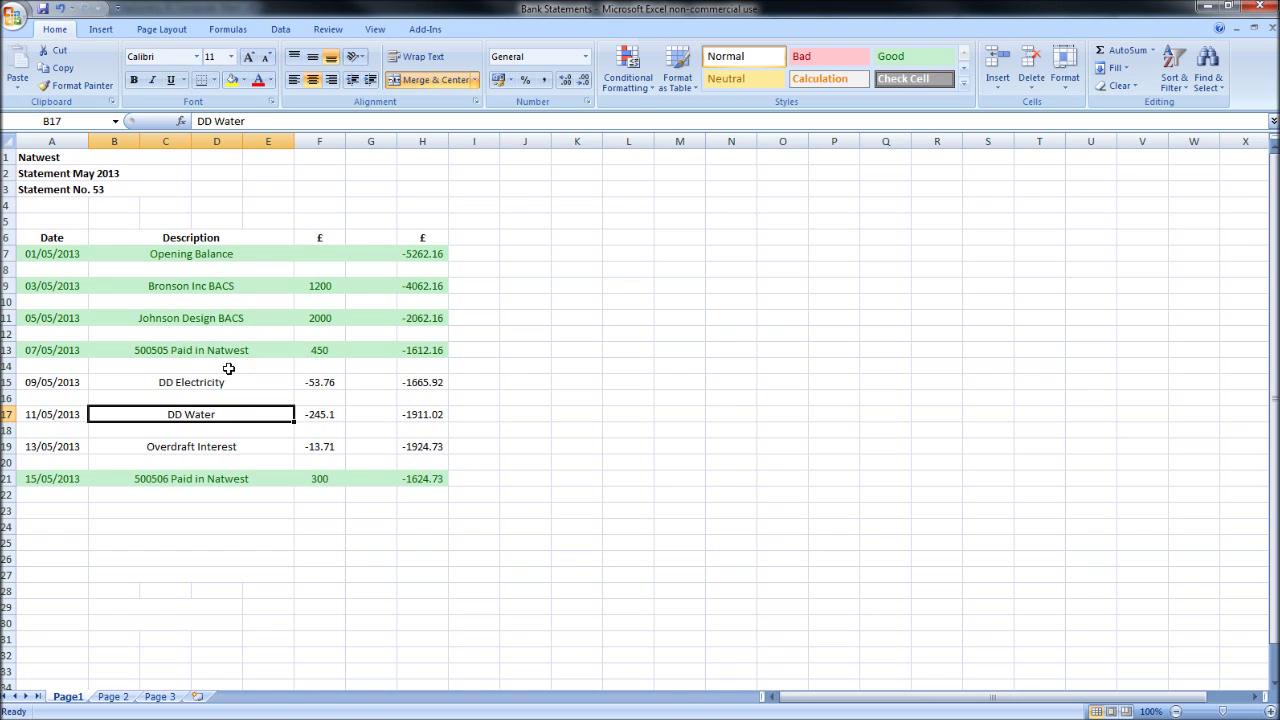
click(1205, 7)
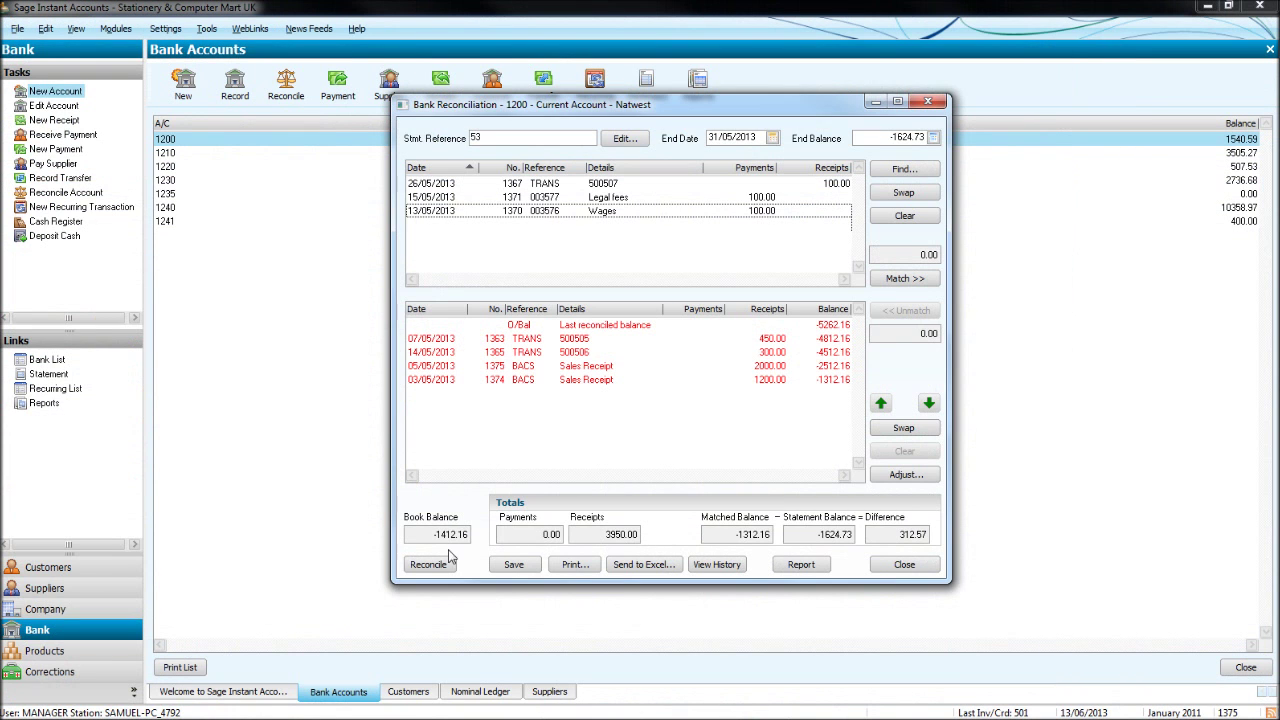
click(513, 564)
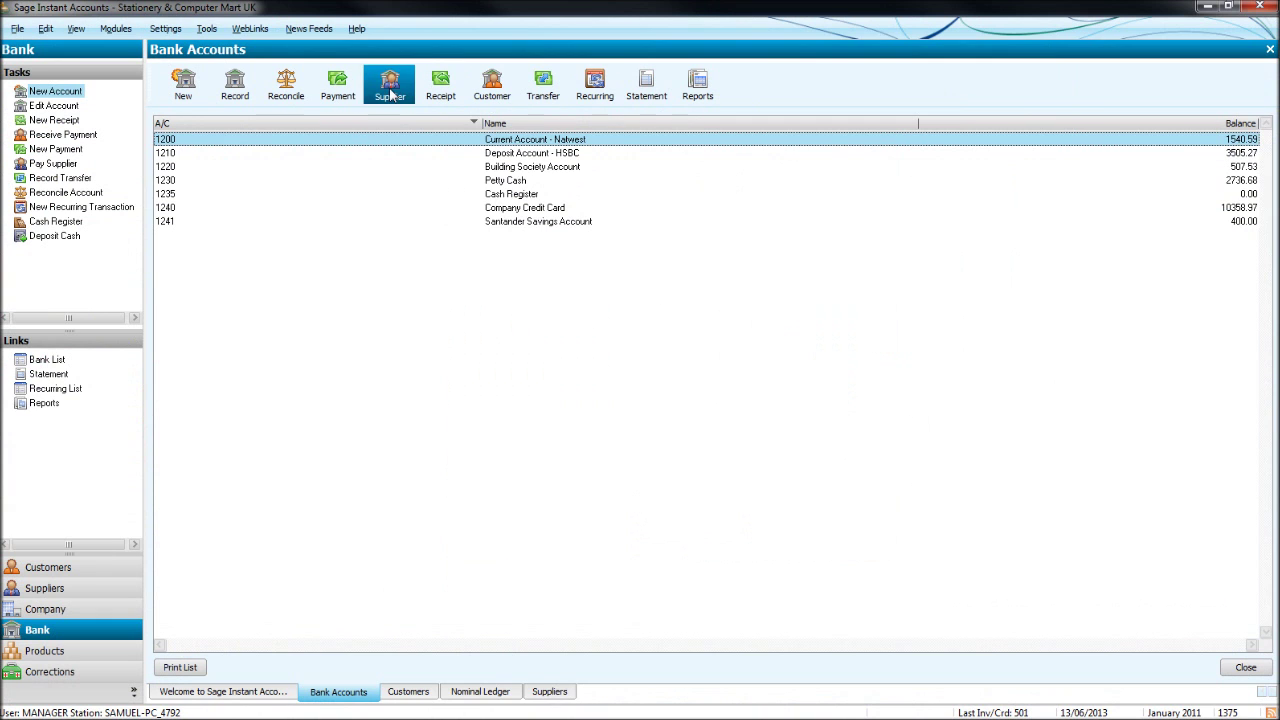
- Start a supplier payment from the Natwest current account with EON as the payee
click(390, 93)
text(EO)
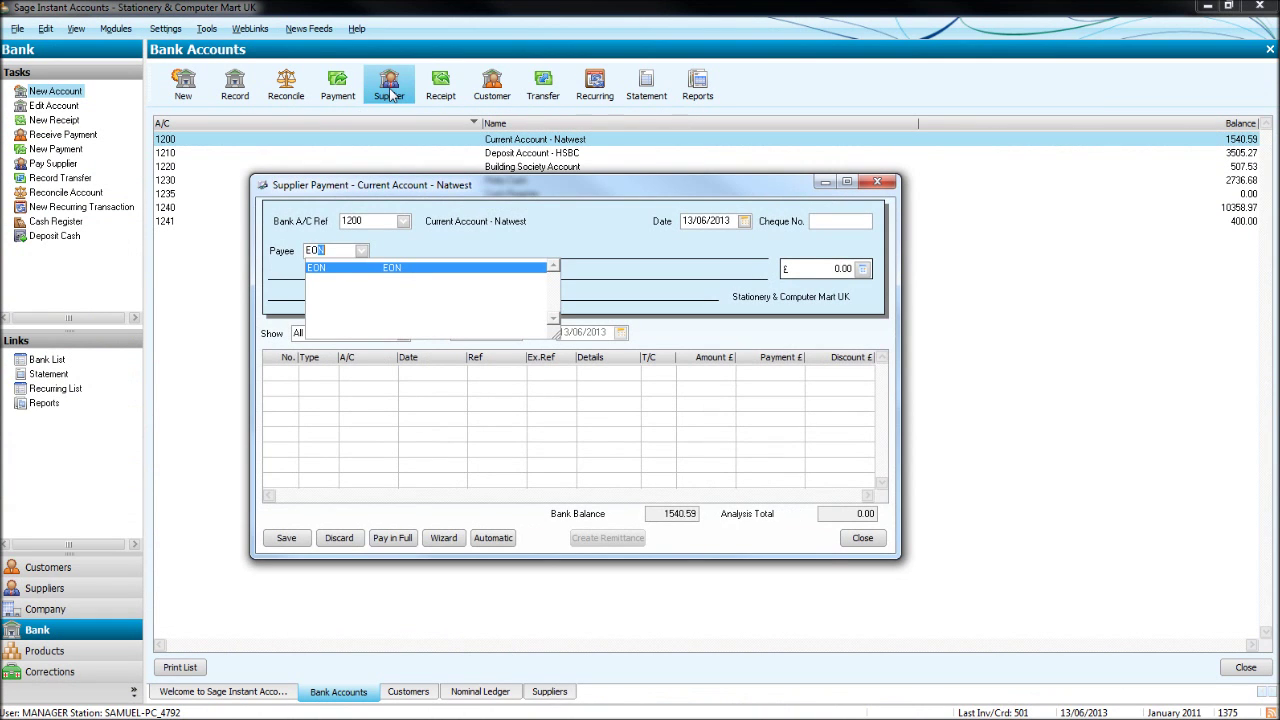
text(N)
key(Tab)
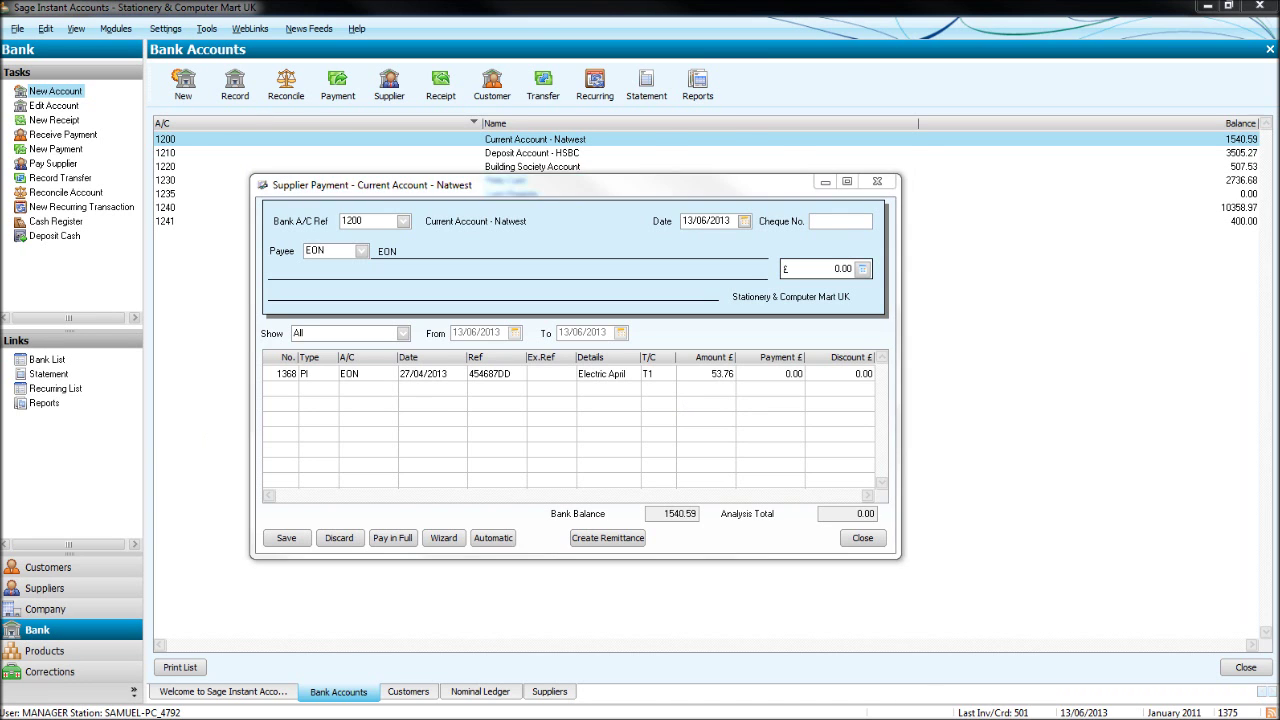
- Check the DD Electricity date in Excel, date the EON payment 09/05/2013 despite the financial year warning, and set its cheque number to DD
key(alt+Tab)
click(65, 384)
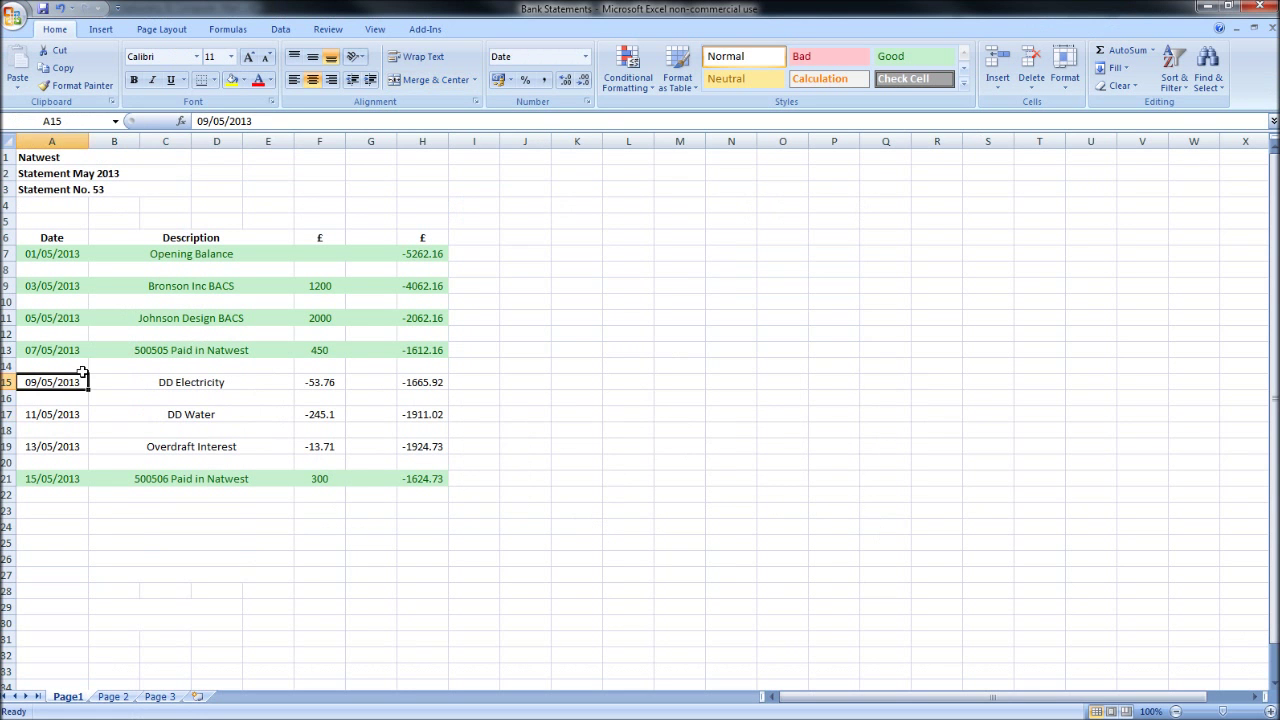
click(1207, 6)
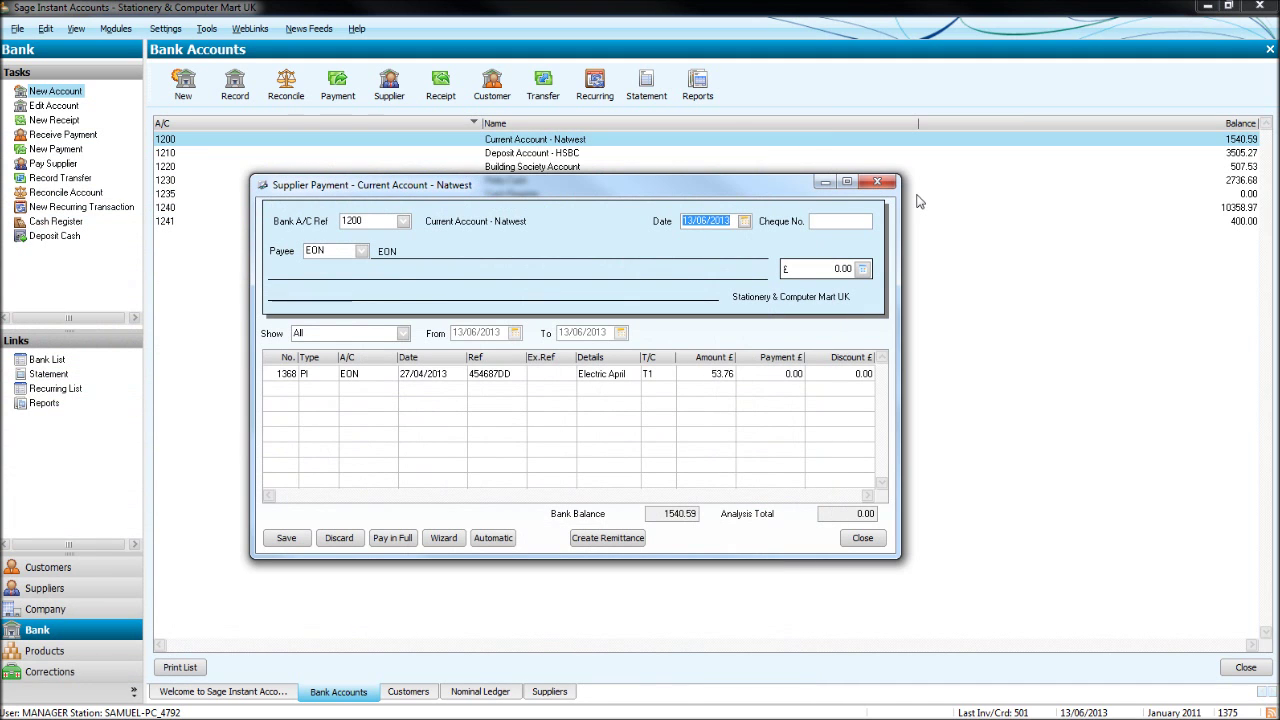
text(09/0)
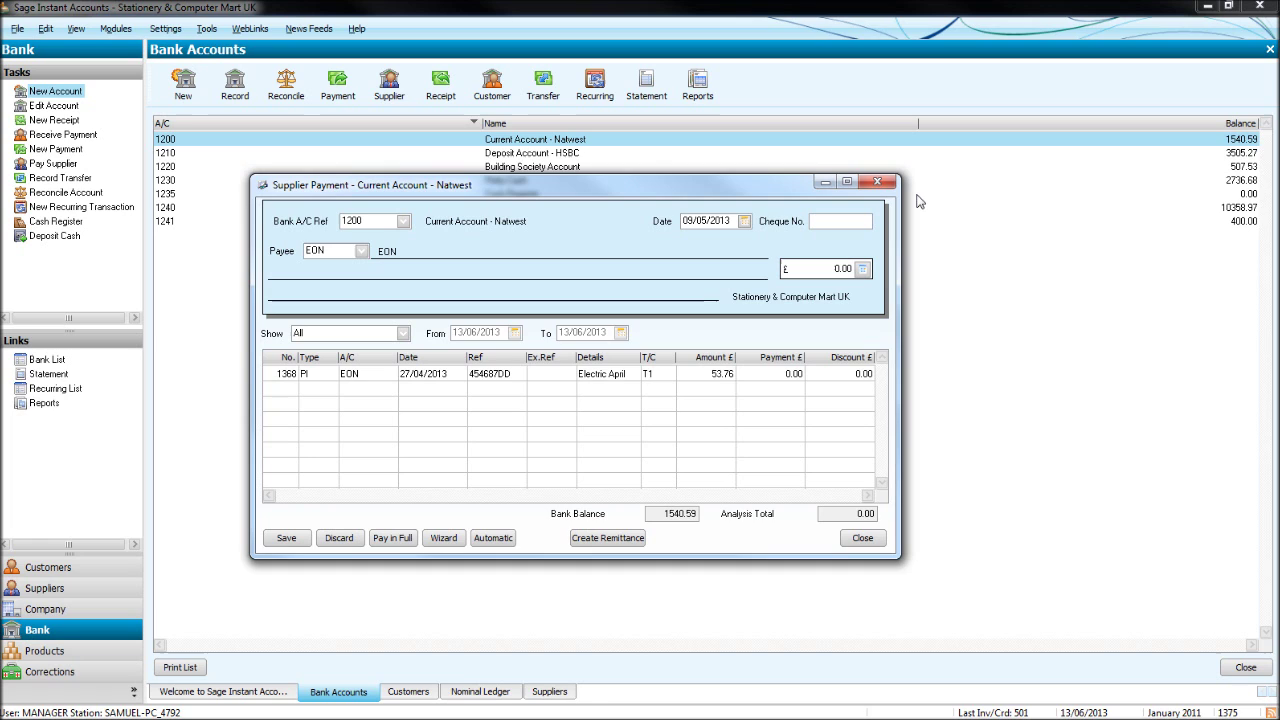
key(Tab)
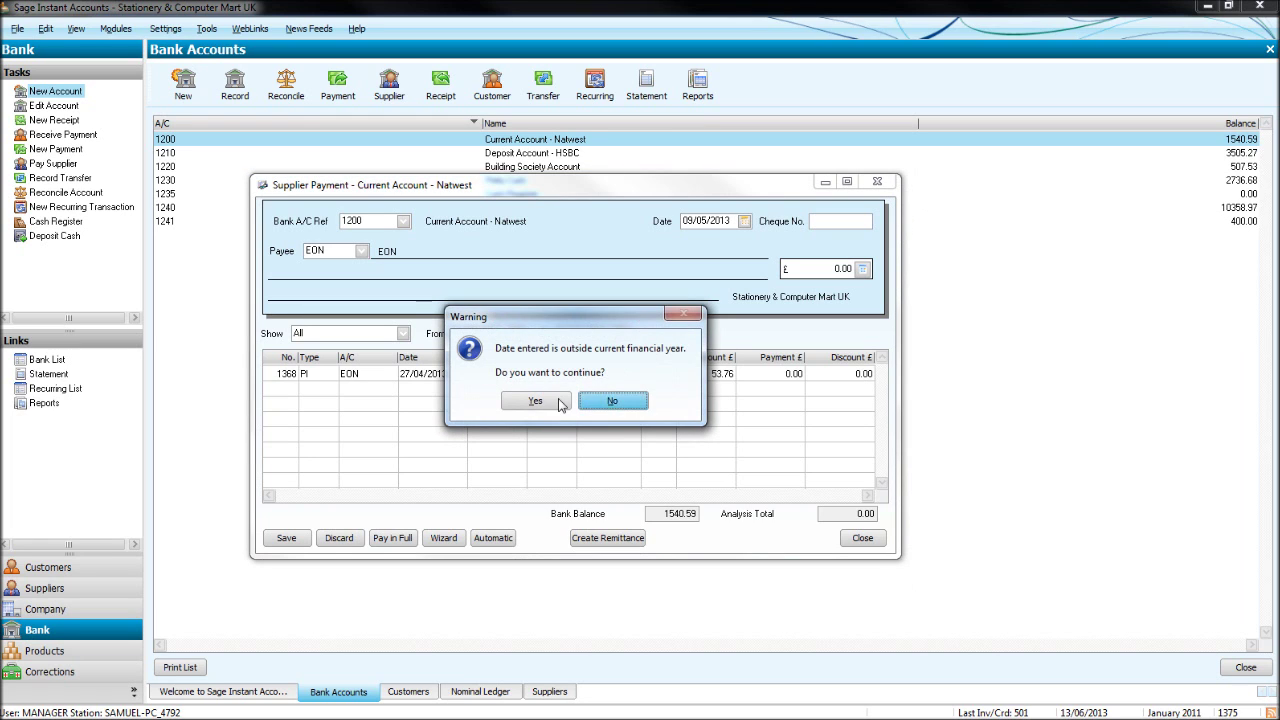
key(Return)
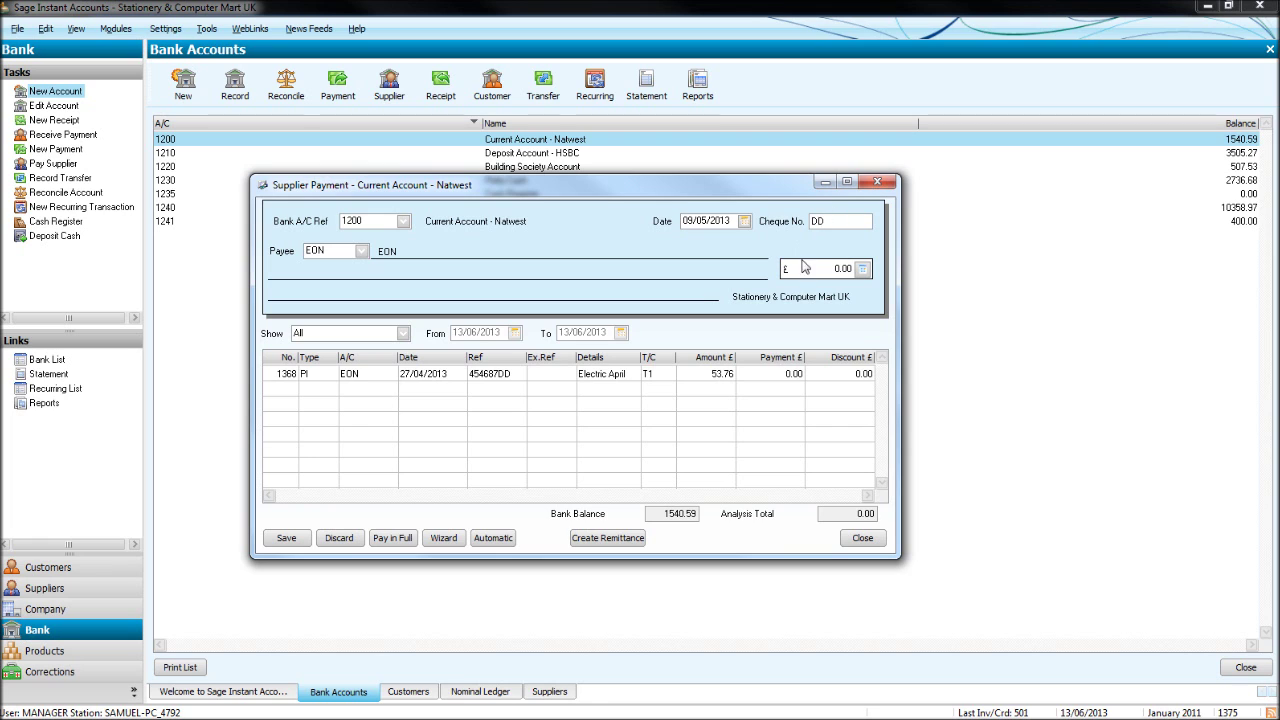
- Pay the 53.76 Electric April invoice in full and save the EON payment, accepting the date outside the financial year
click(405, 538)
click(304, 543)
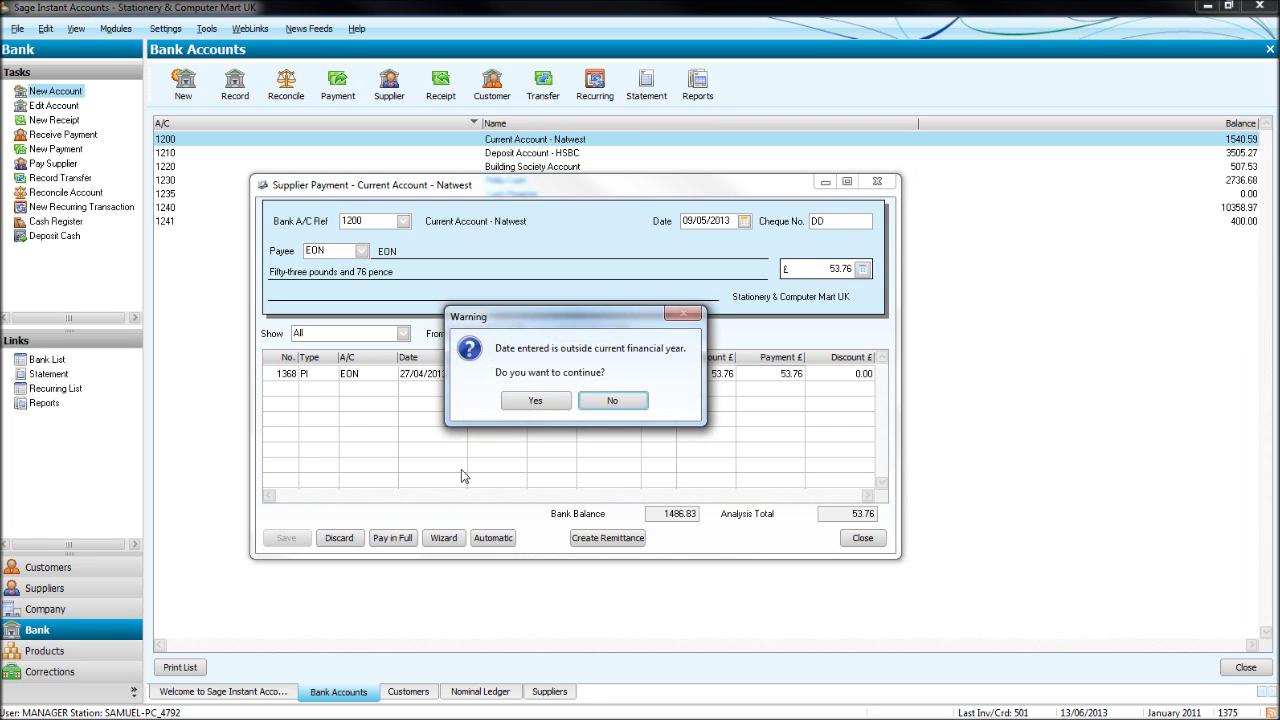
click(520, 403)
- Set AFFINITY as the payee of the new supplier payment and check the DD Water entry in the Excel statement
text(AFFINITY)
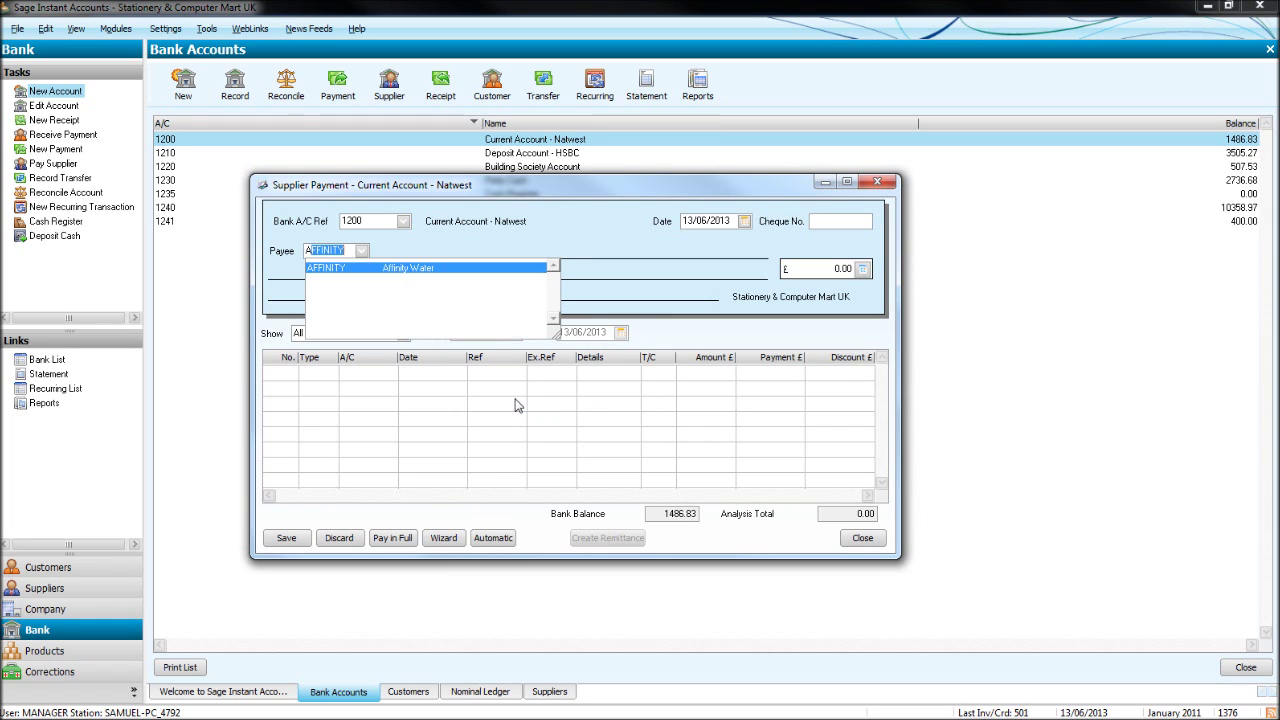
key(Tab)
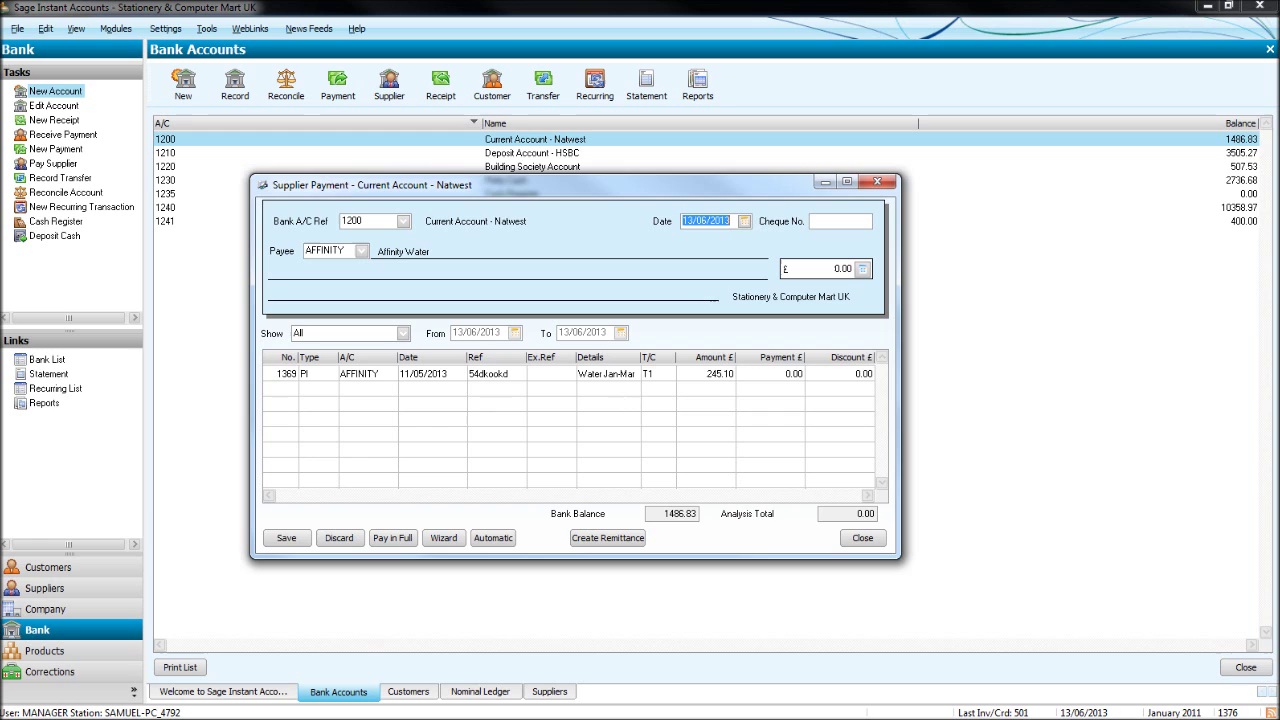
key(alt+Tab)
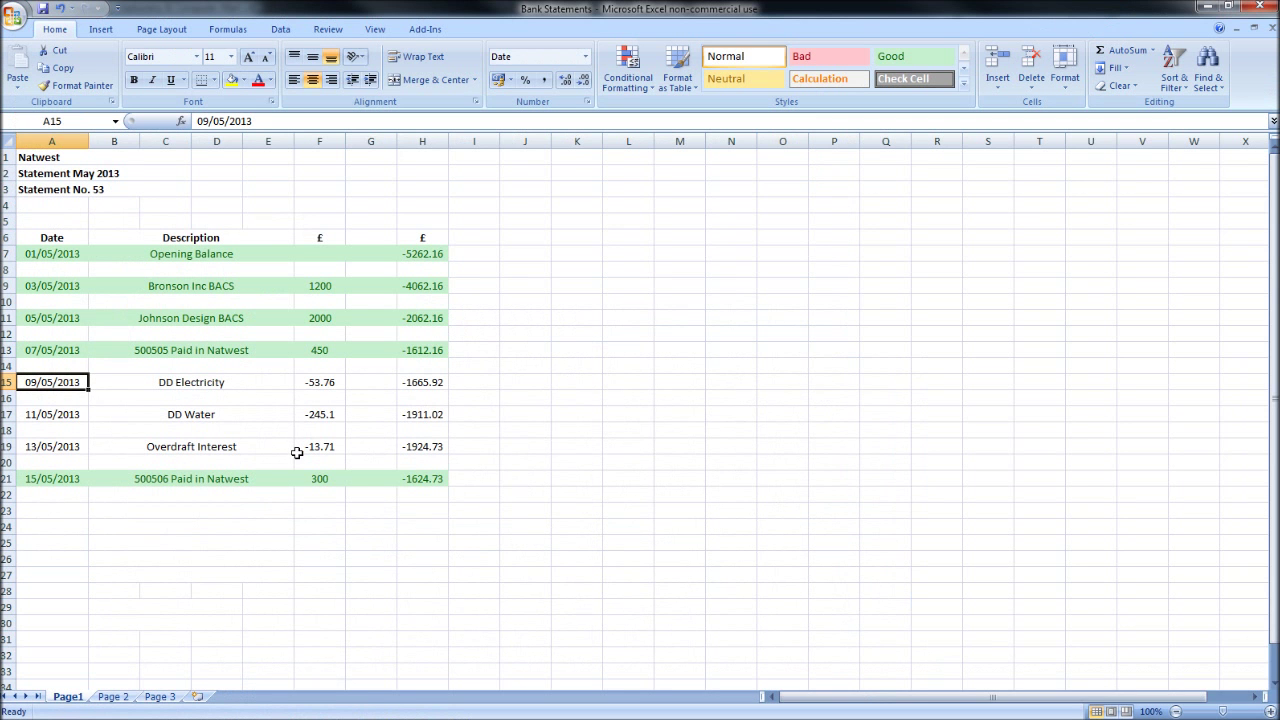
click(313, 420)
click(1200, 8)
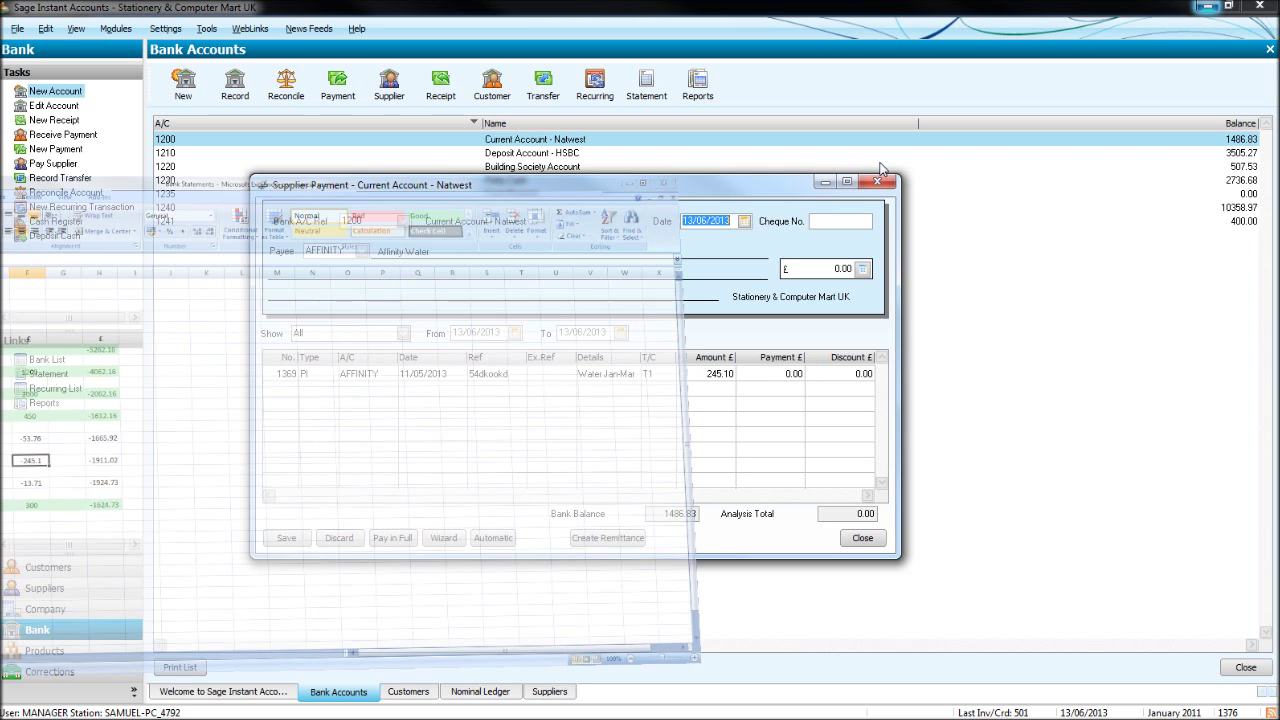
key(alt+Tab)
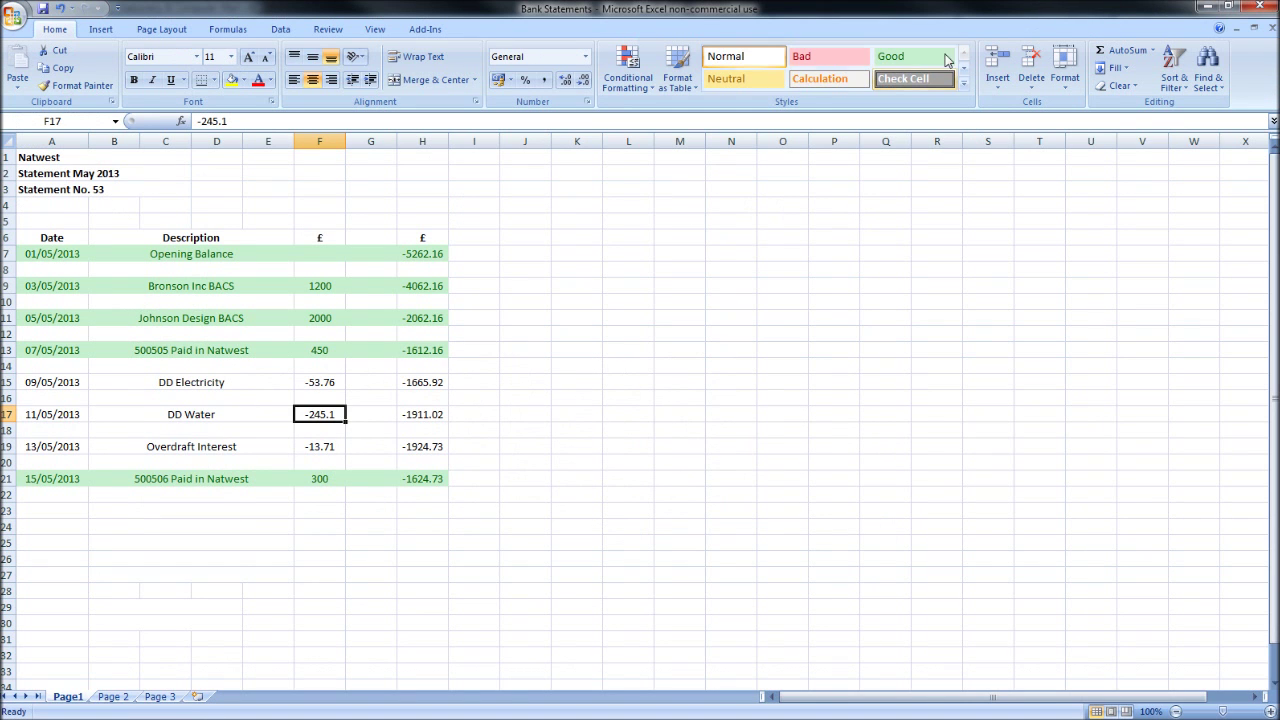
click(1205, 8)
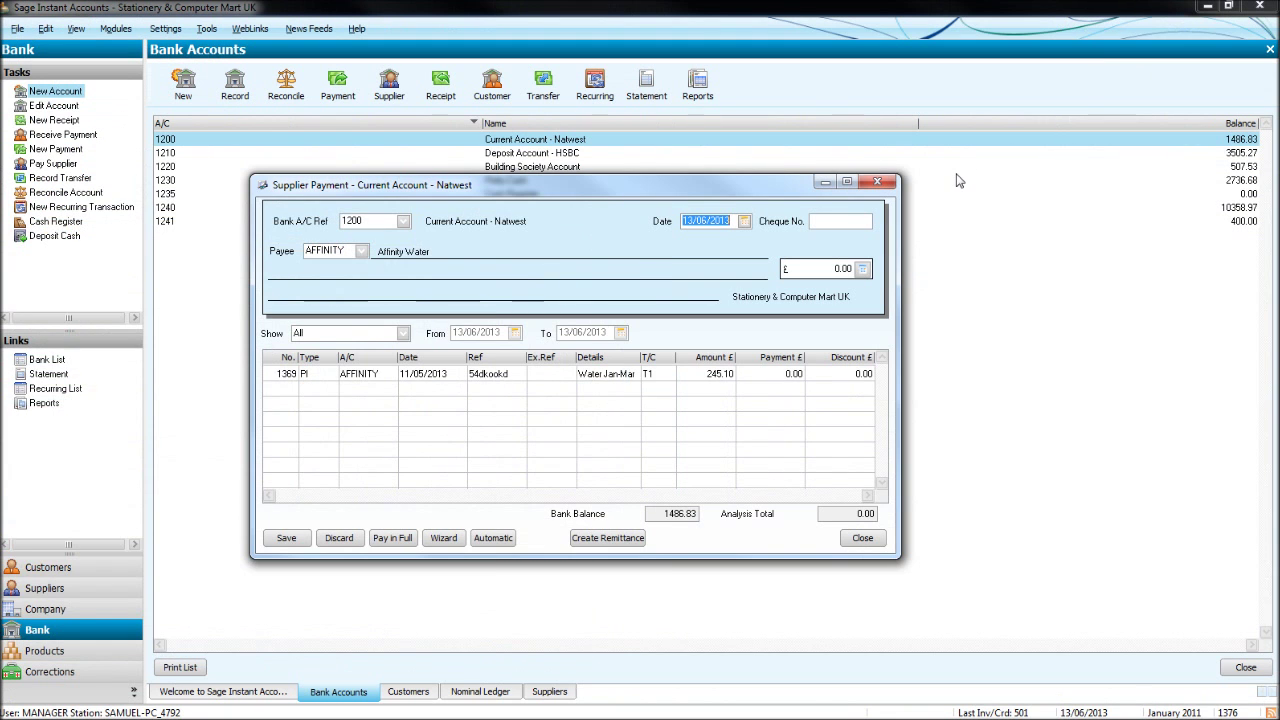
- Date the Affinity Water payment 11/05/2013, accepting the date outside the financial year, and set its cheque number to DD
text(11/05/2013)
key(Tab)
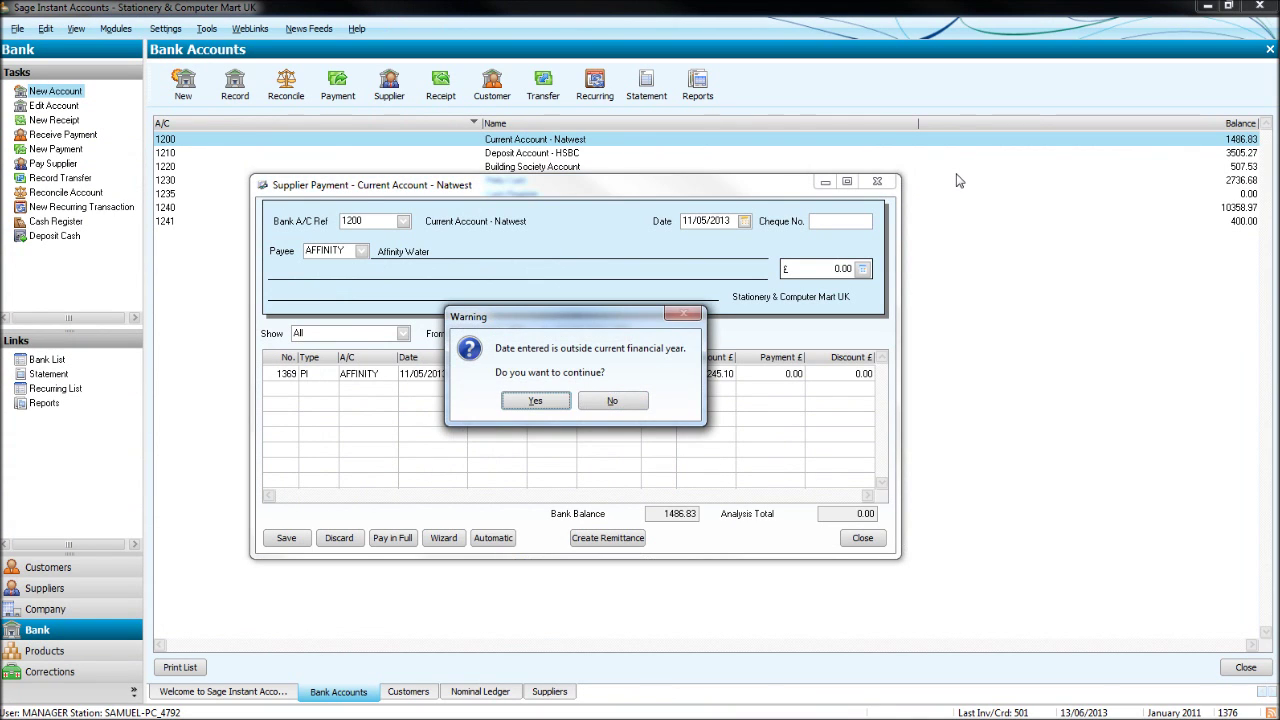
key(Return)
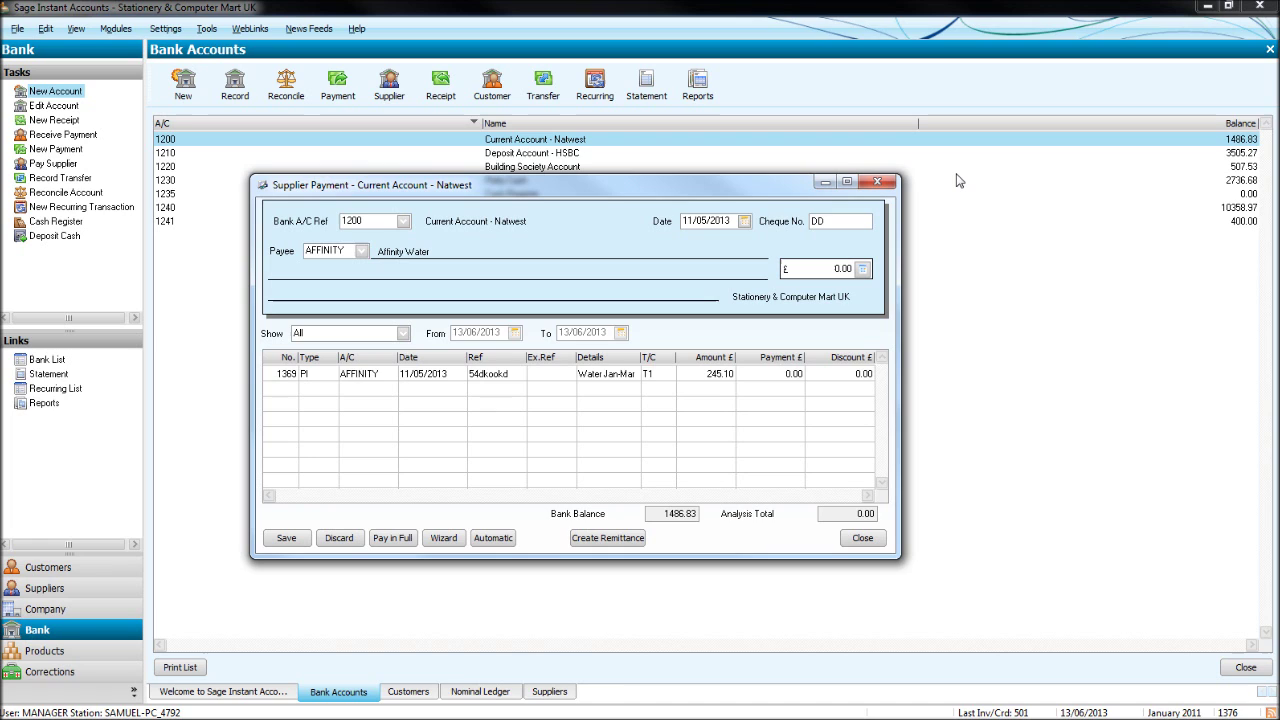
- Pay the 245.10 Affinity Water invoice in full, save the payment despite the financial year warning, and close the supplier payment form
click(389, 539)
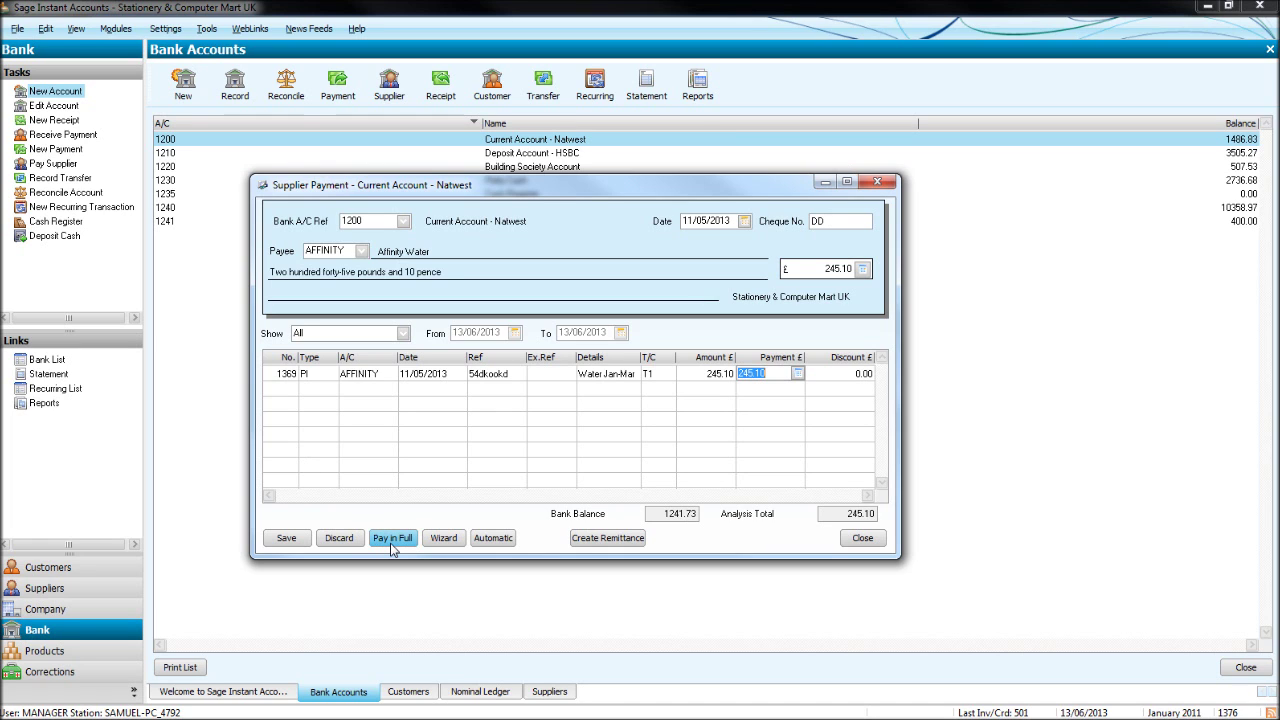
click(286, 538)
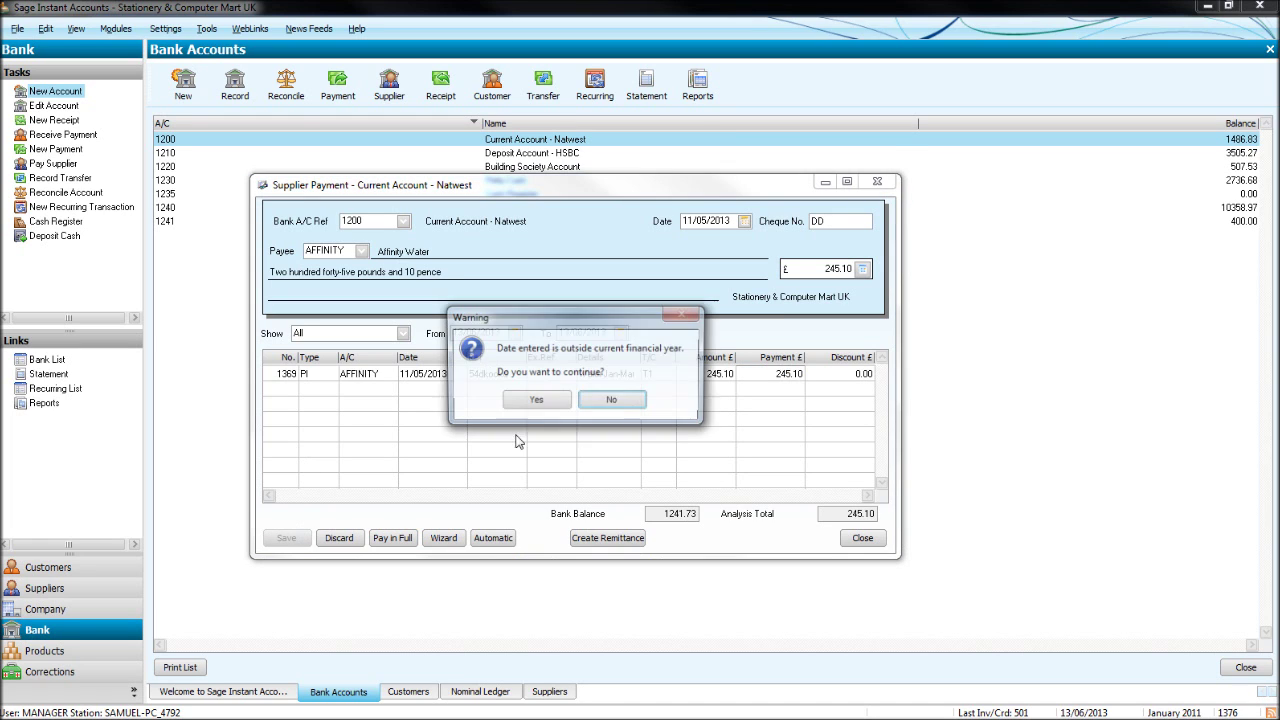
click(538, 401)
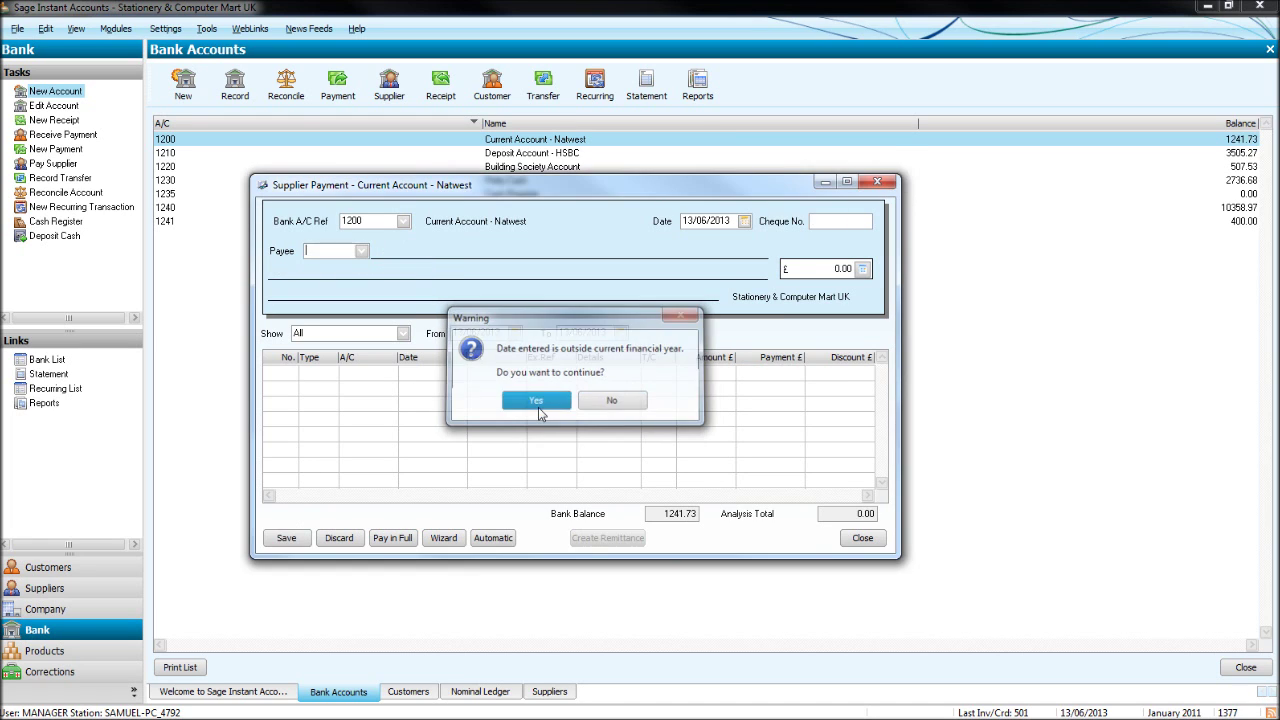
click(883, 186)
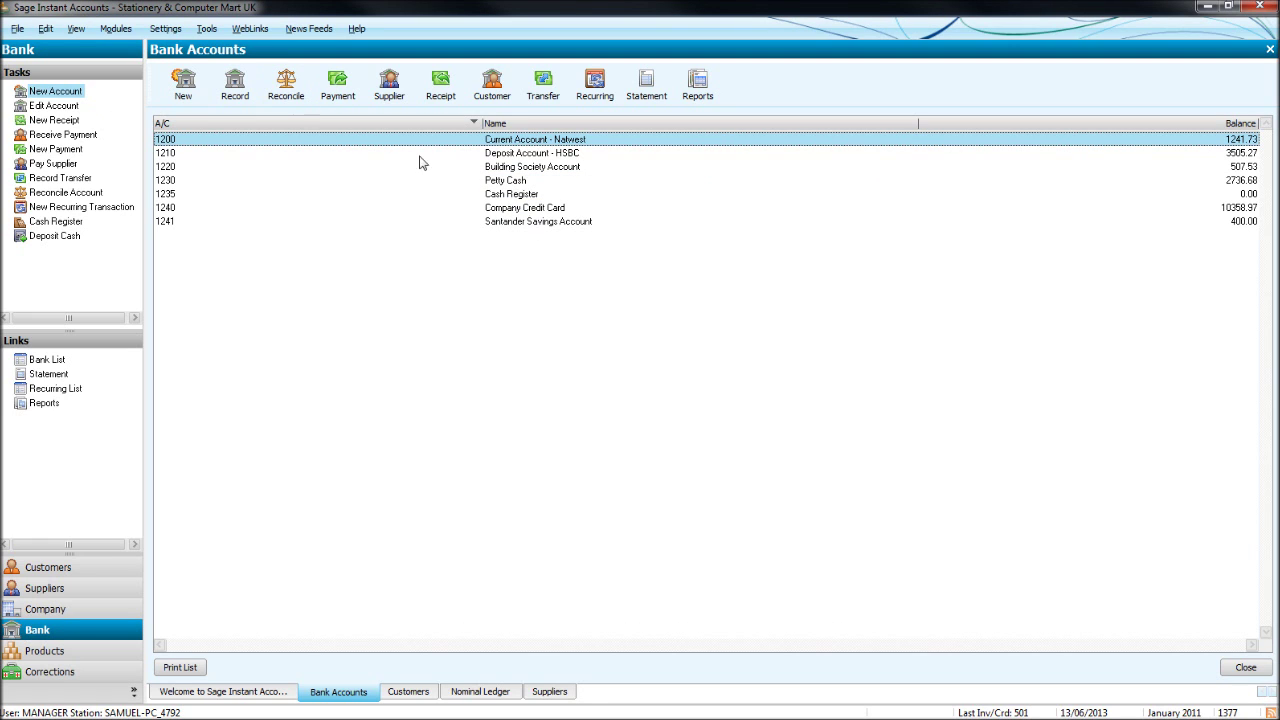
- Reopen the Natwest reconciliation from the saved statement and check the DD Electricity and DD Water amounts in Excel
click(286, 85)
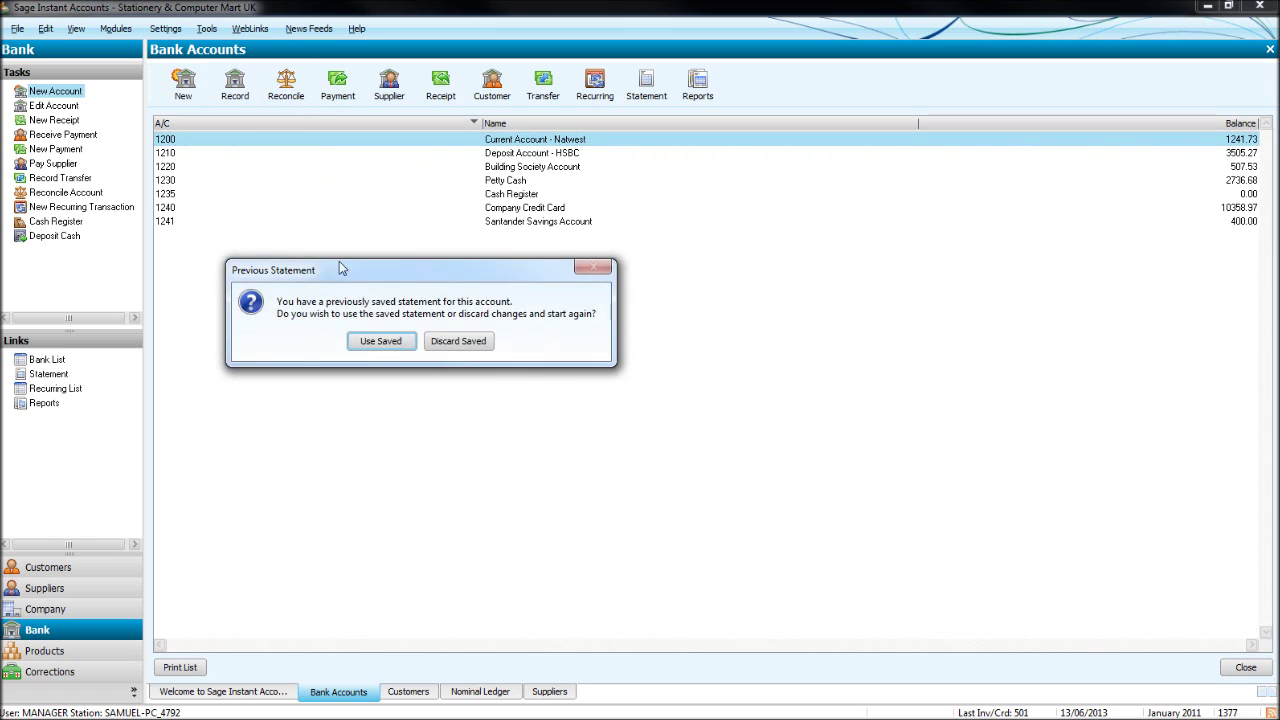
click(366, 348)
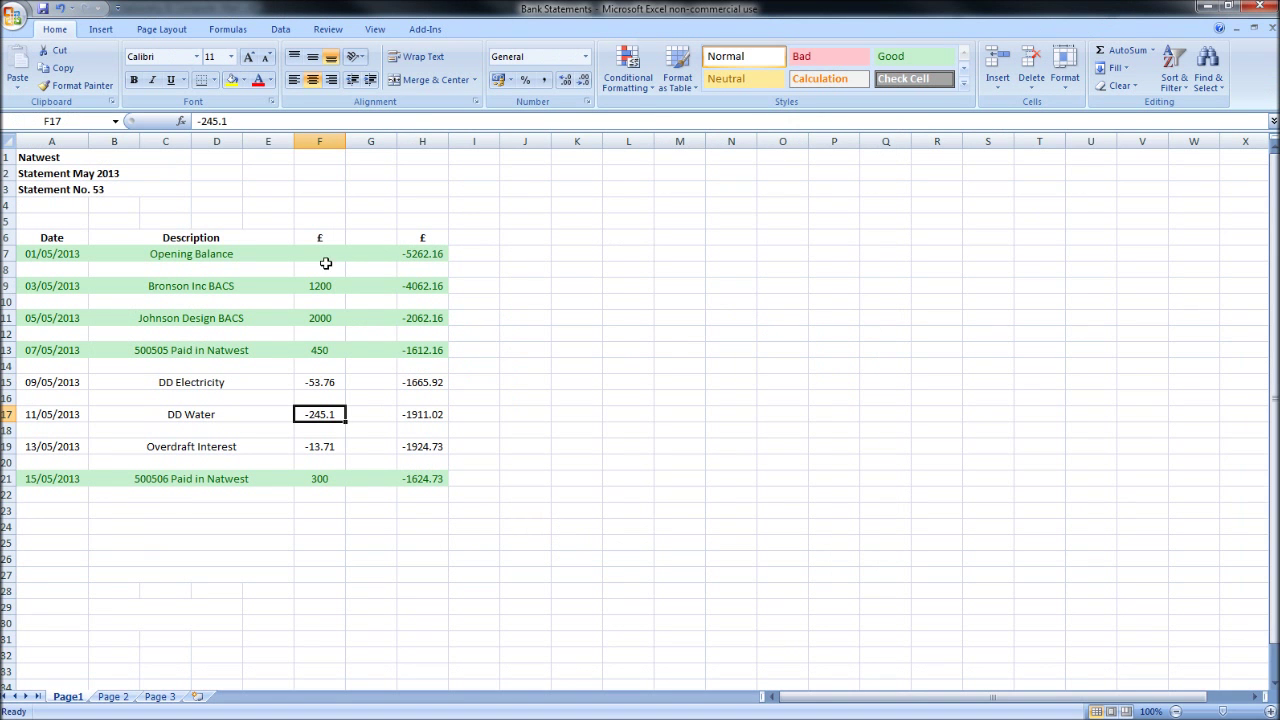
click(310, 380)
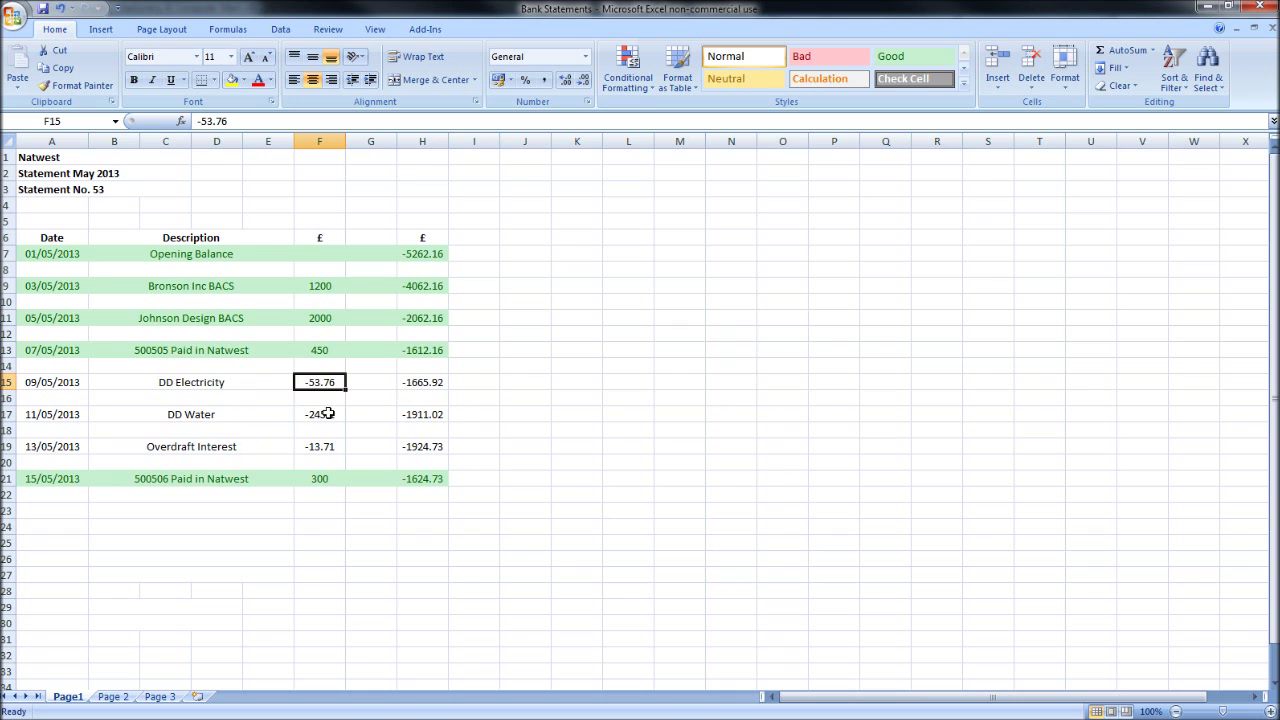
click(318, 418)
click(1207, 14)
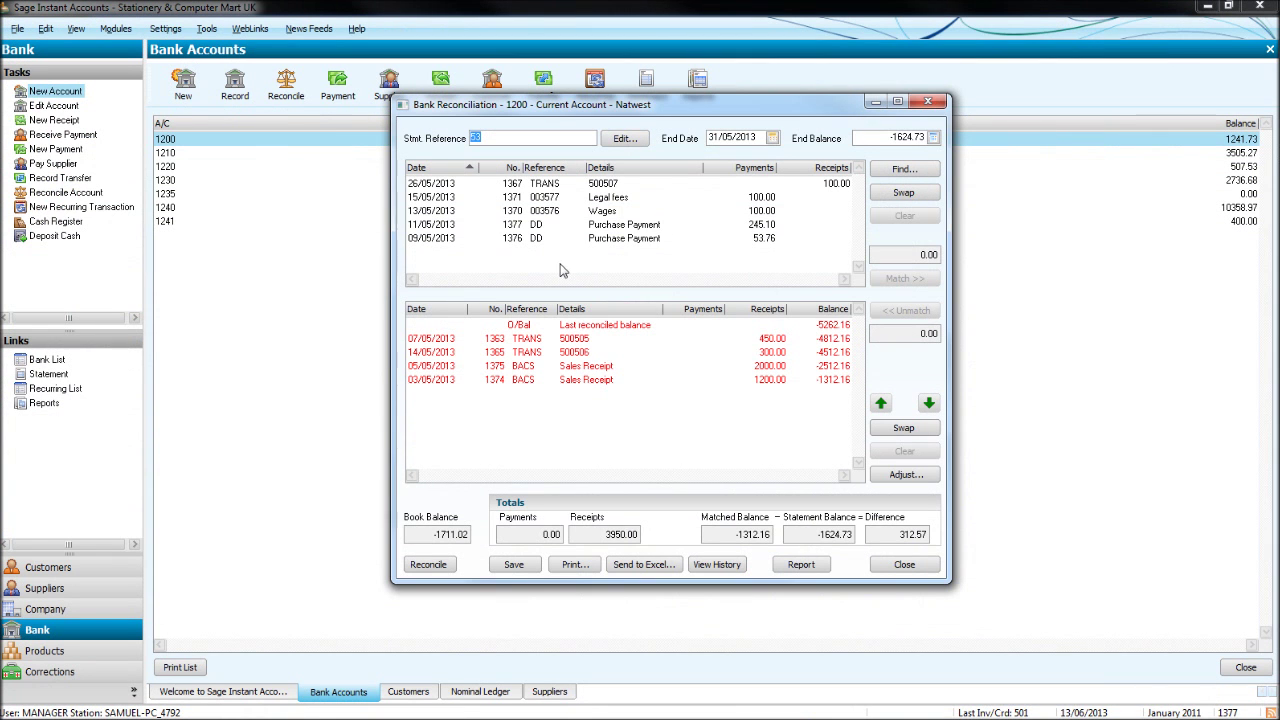
- Match the DD purchase payments dated 11/05/2013 and 09/05/2013 to the Natwest statement and save the reconciliation
click(585, 228)
double_click(585, 228)
double_click(585, 228)
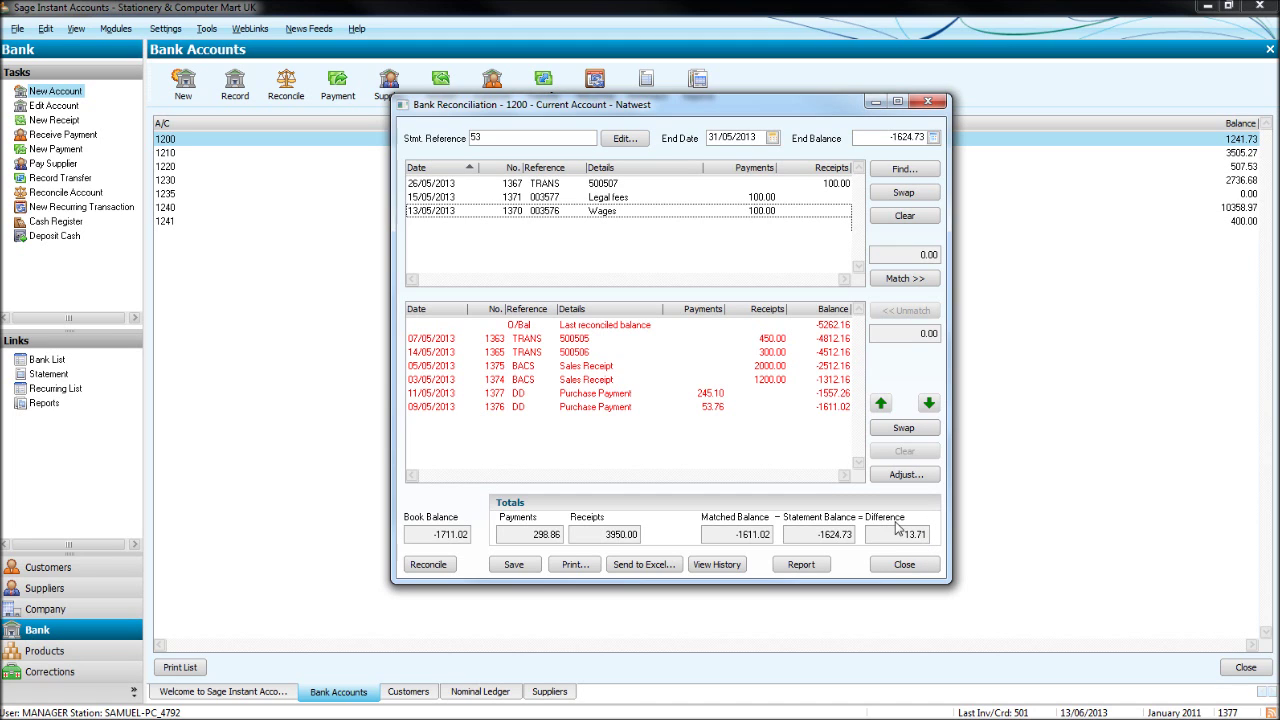
click(525, 566)
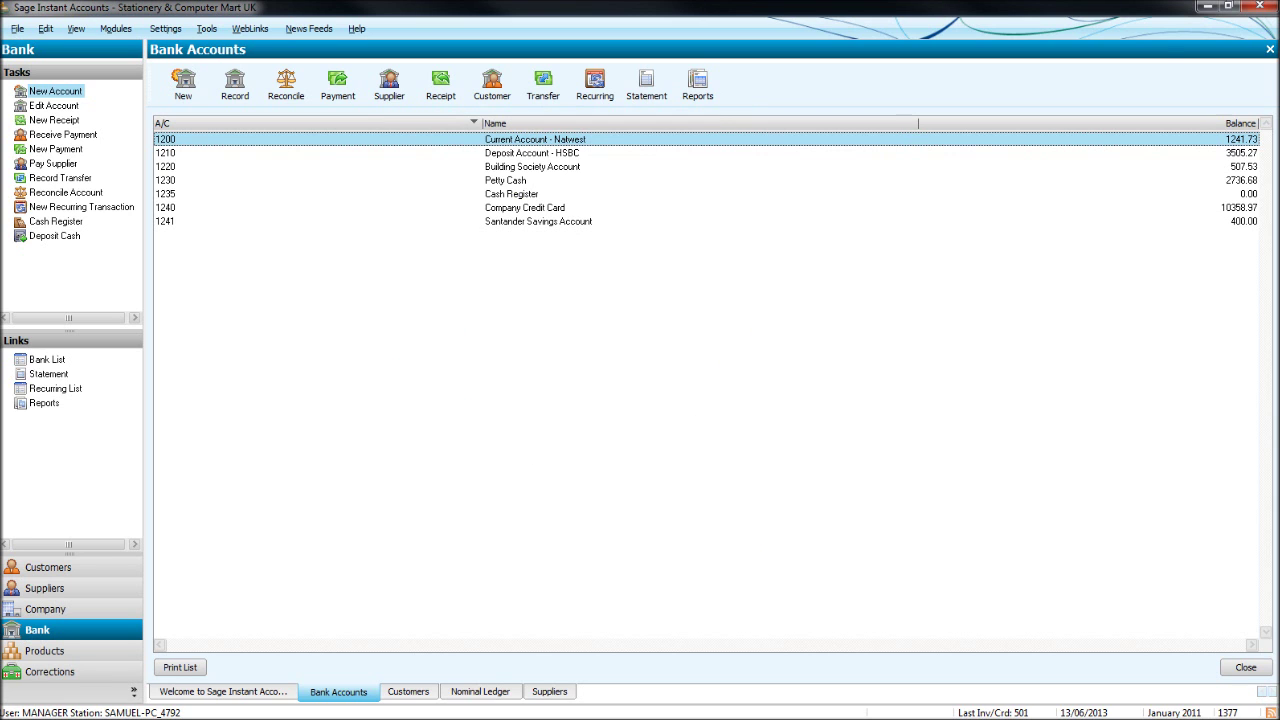
- Switch to the Excel statement and apply the Good style to the DD Electricity and DD Water rows
key(alt+Tab)
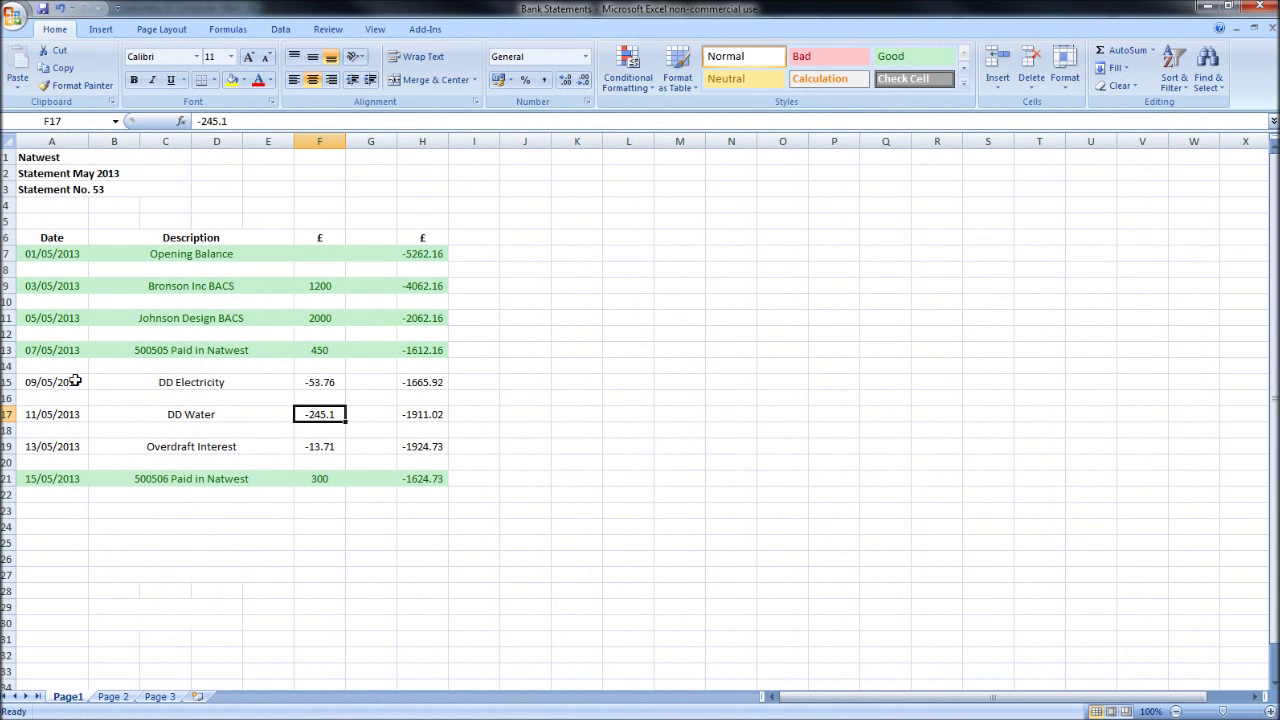
drag(75, 382, 427, 380)
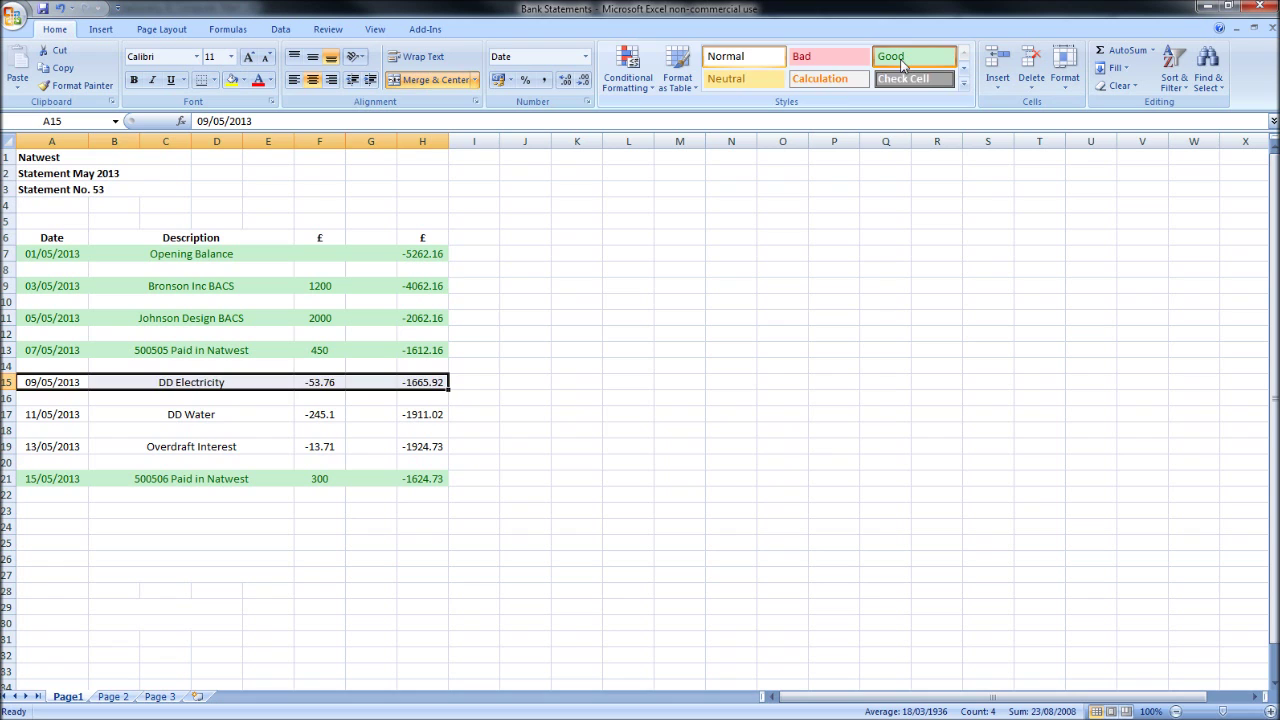
click(890, 56)
drag(60, 418, 440, 414)
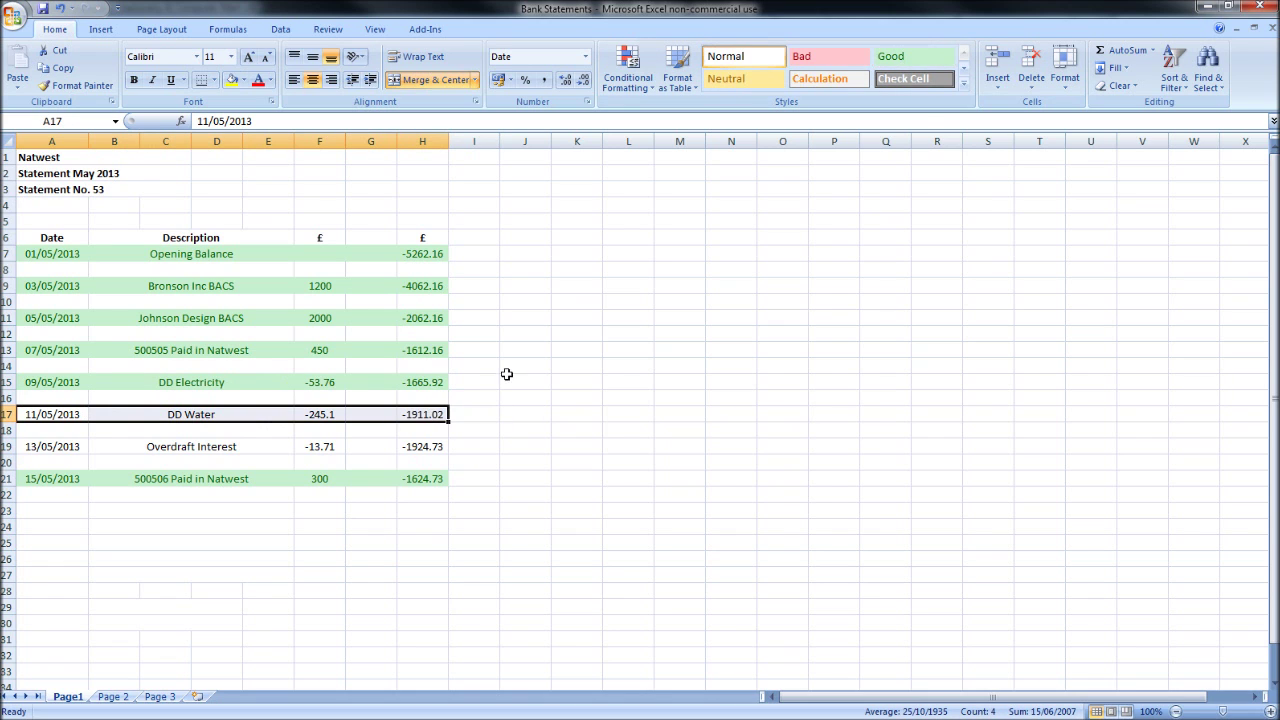
click(900, 56)
- Check the Overdraft Interest entry in Excel and start a Sage bank payment from account 1200 dated 13/05/2013
click(317, 459)
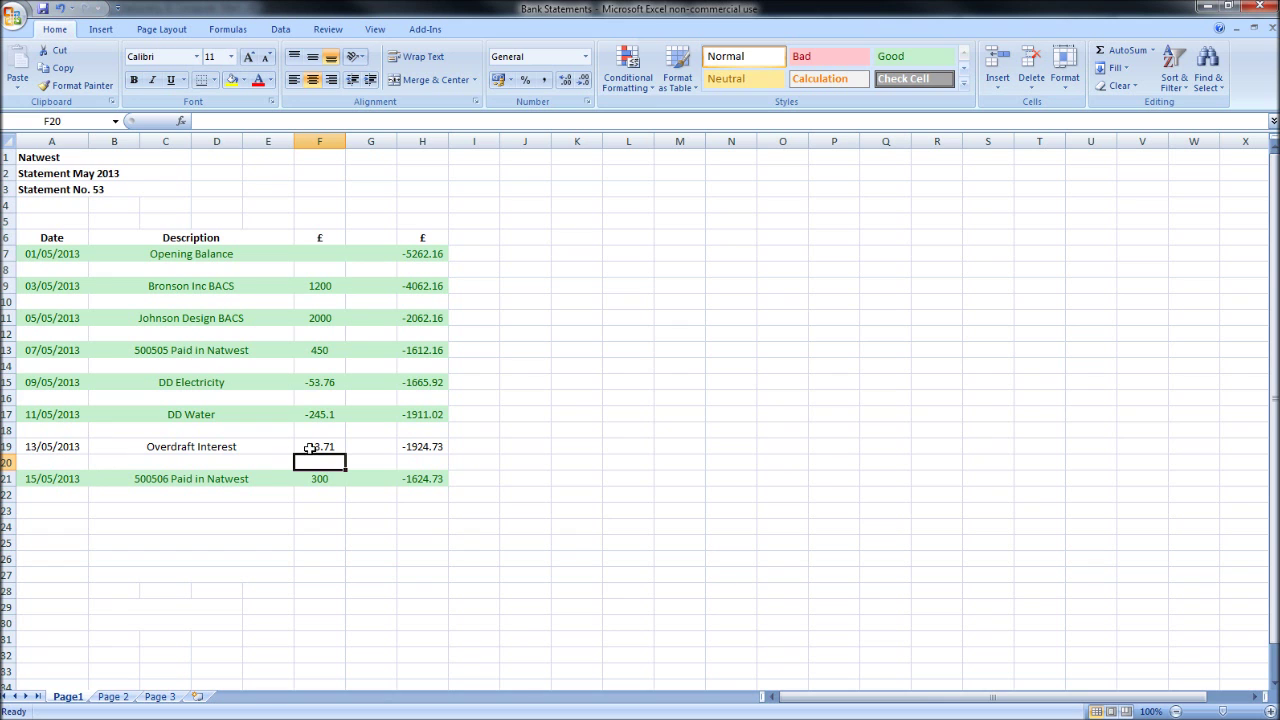
click(44, 447)
click(1209, 10)
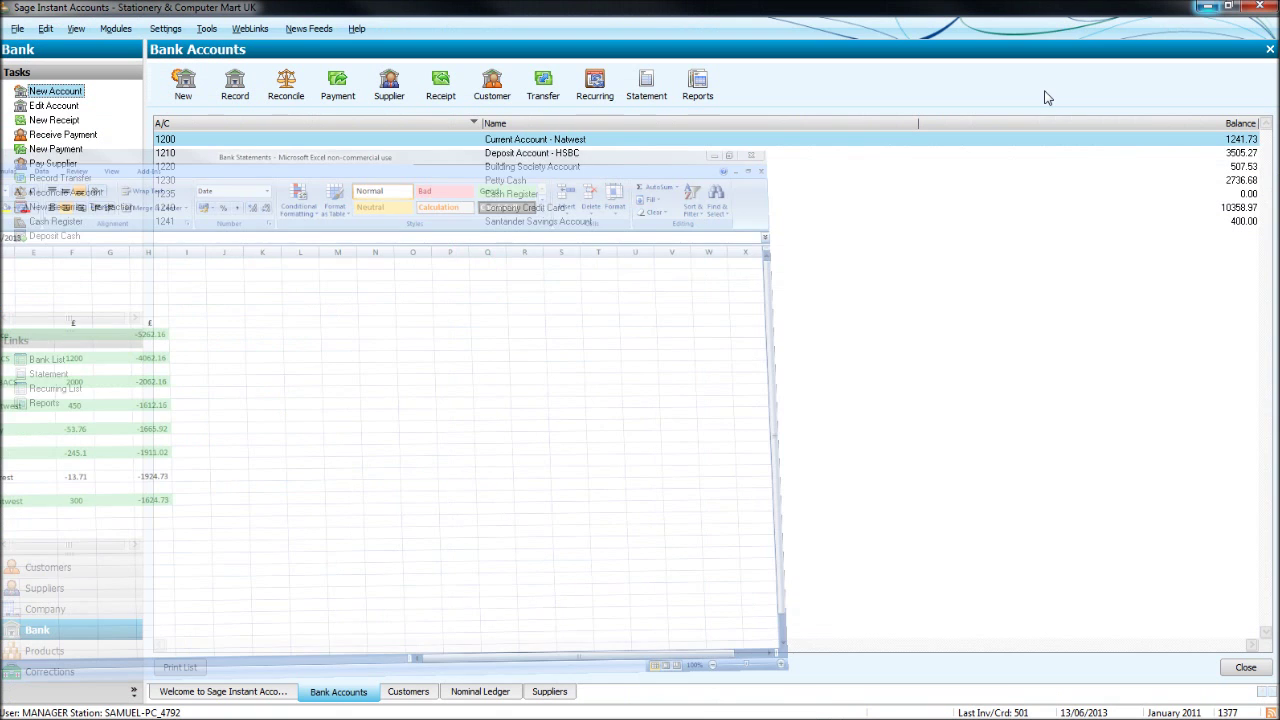
click(338, 88)
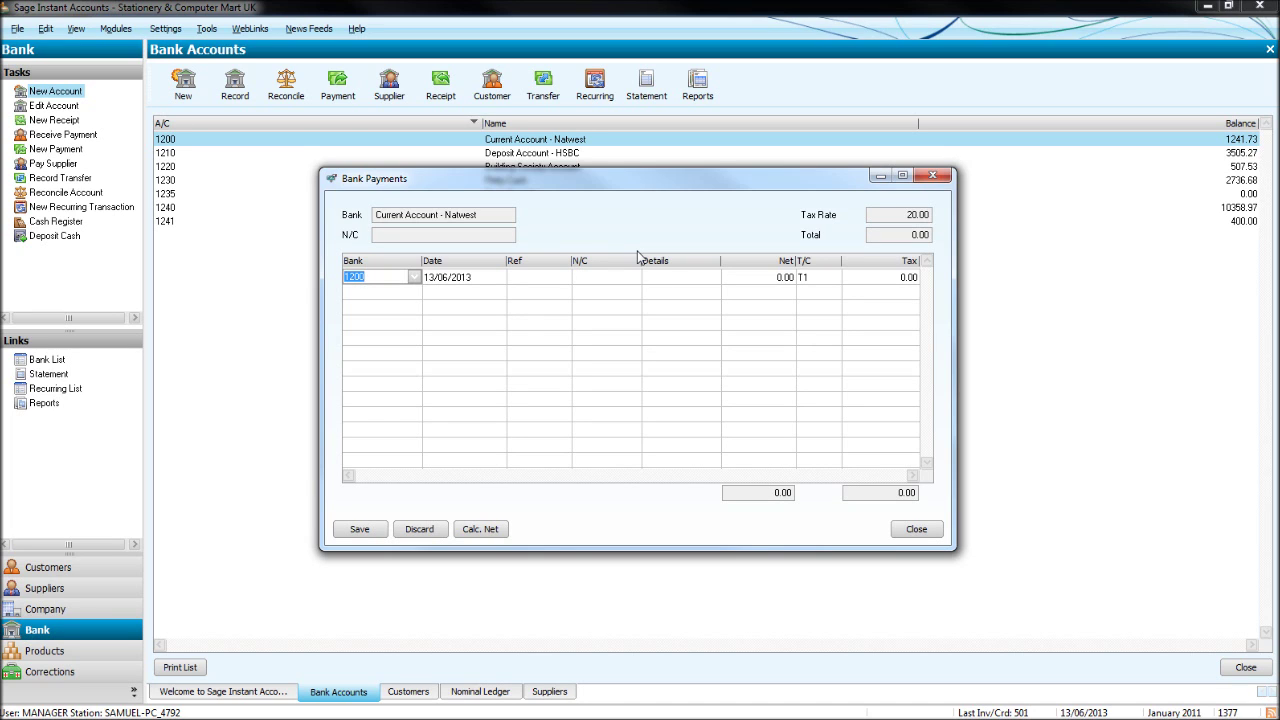
key(Tab)
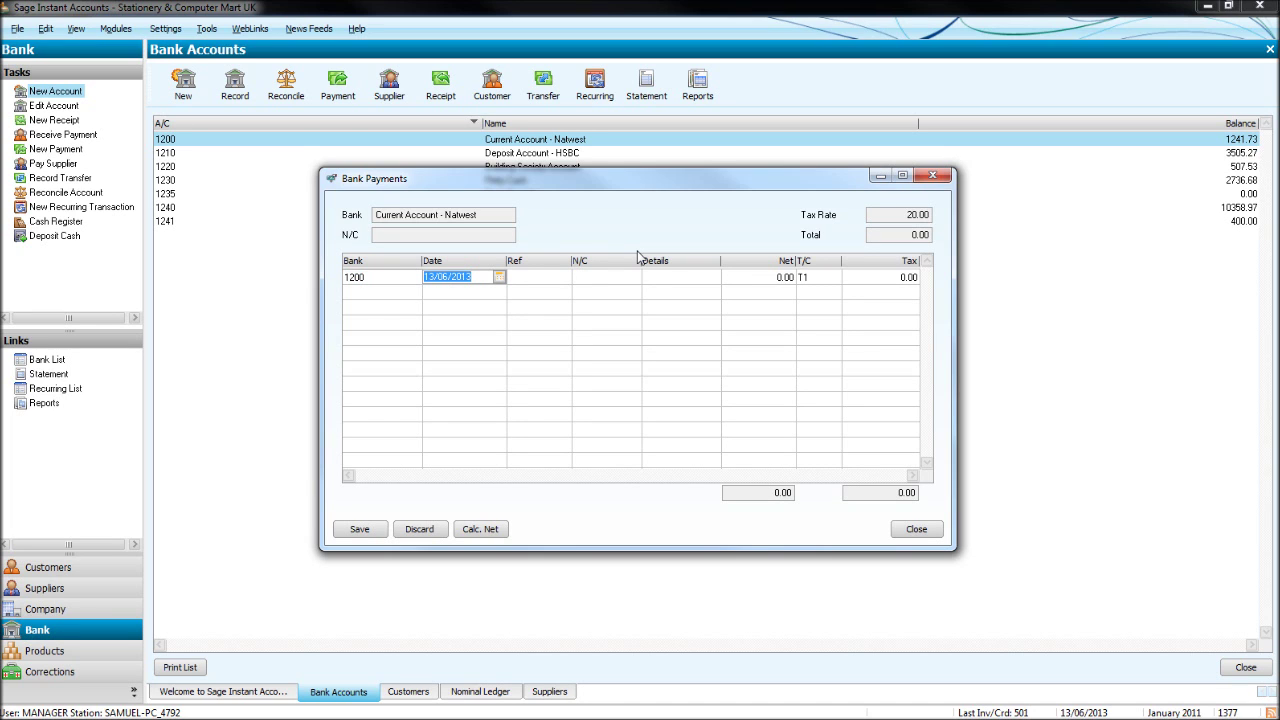
text(13)
key(Tab)
key(Return)
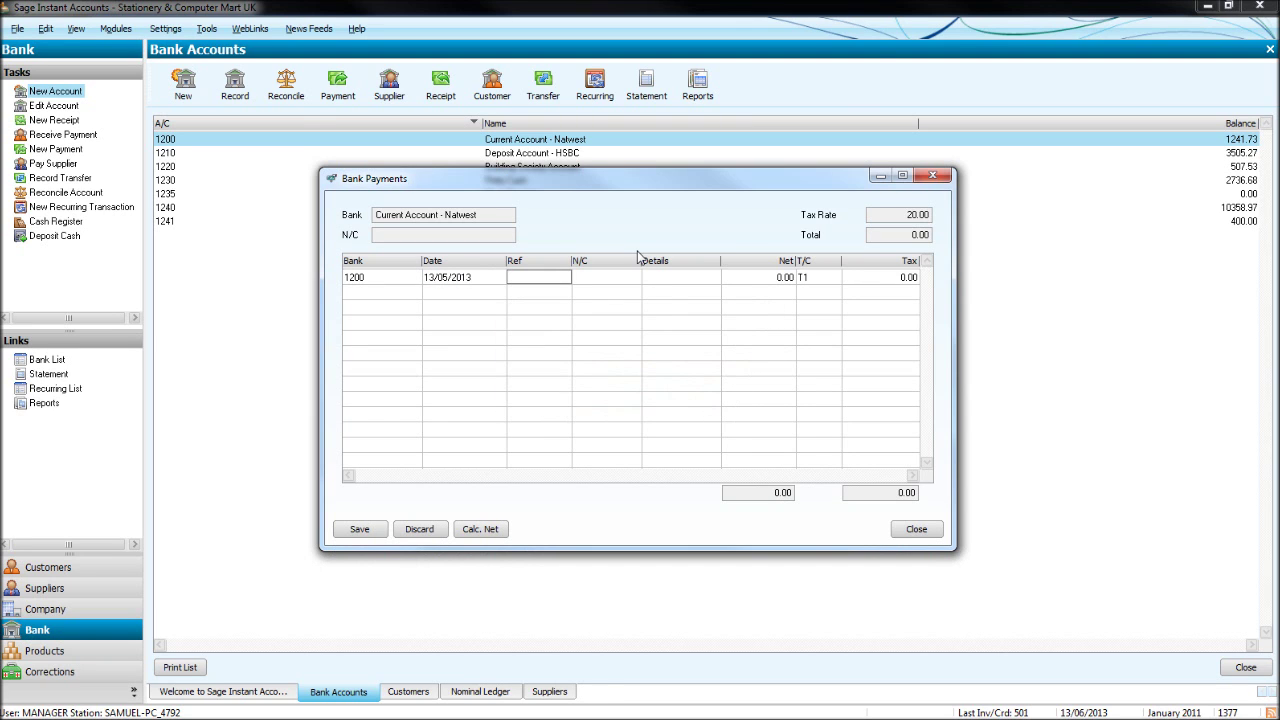
- Leave the payment reference blank and assign nominal code 7900 Bank Interest Paid, after browsing the other 79xx codes
key(Tab)
text(79)
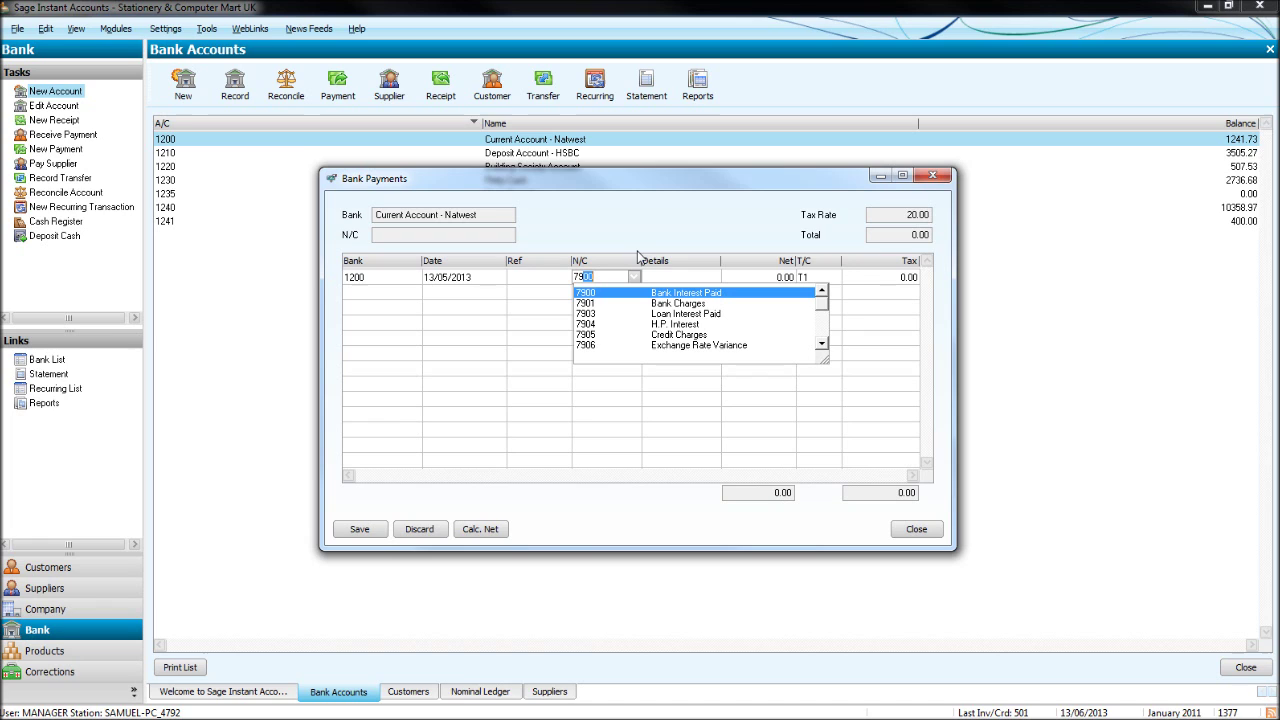
key(Down)
key(Down)
key(Down)
key(Down)
key(Down)
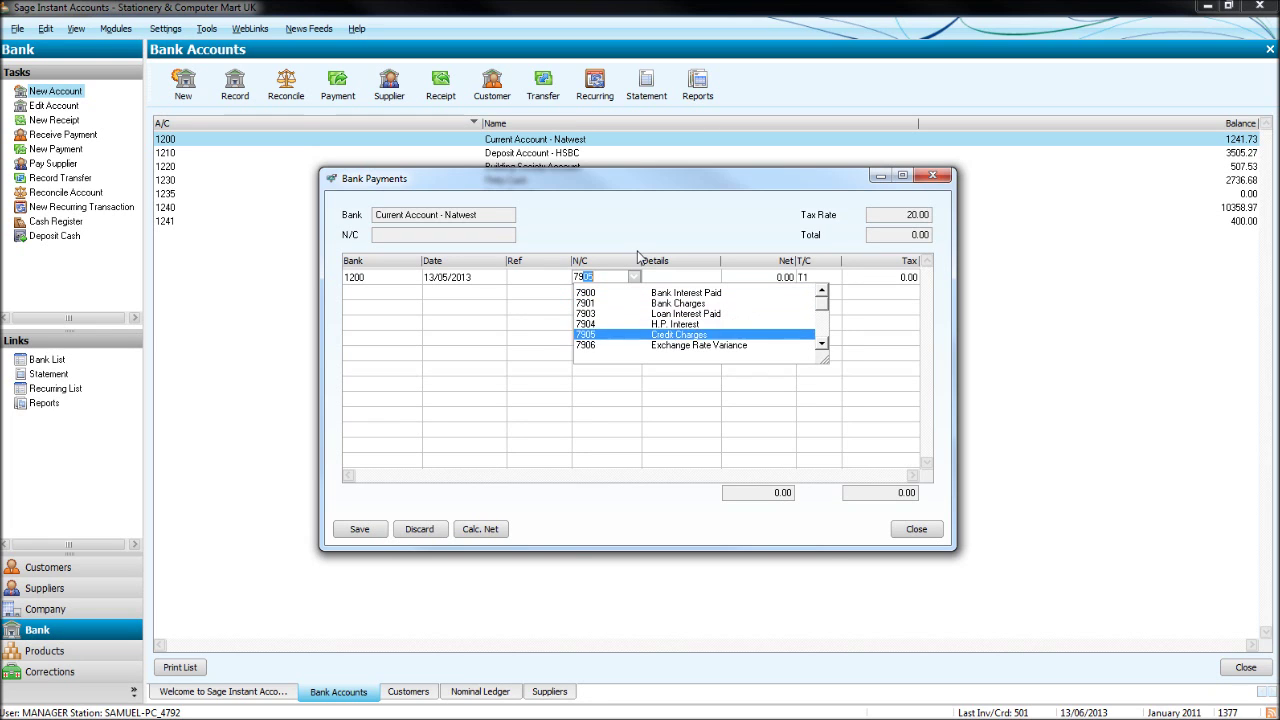
key(Up)
key(Up)
key(Up)
key(Up)
key(Down)
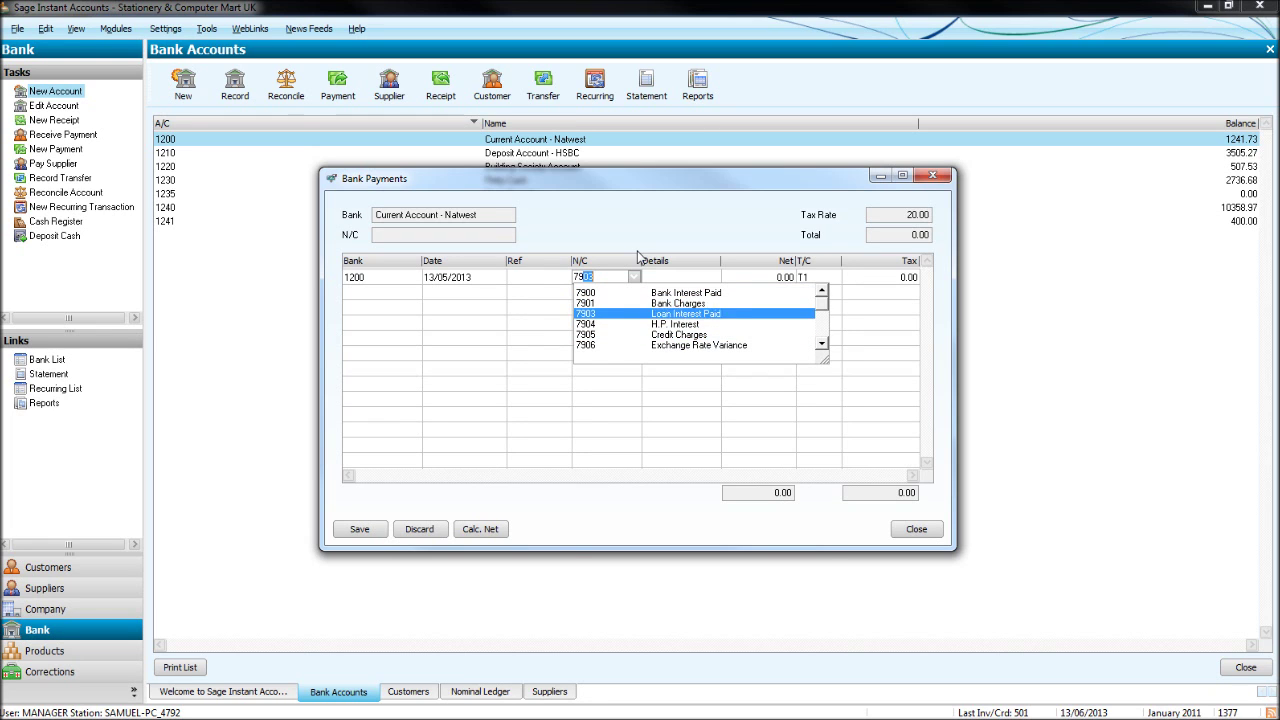
key(Down)
key(Down)
key(Down)
key(Up)
key(Up)
key(Up)
key(Up)
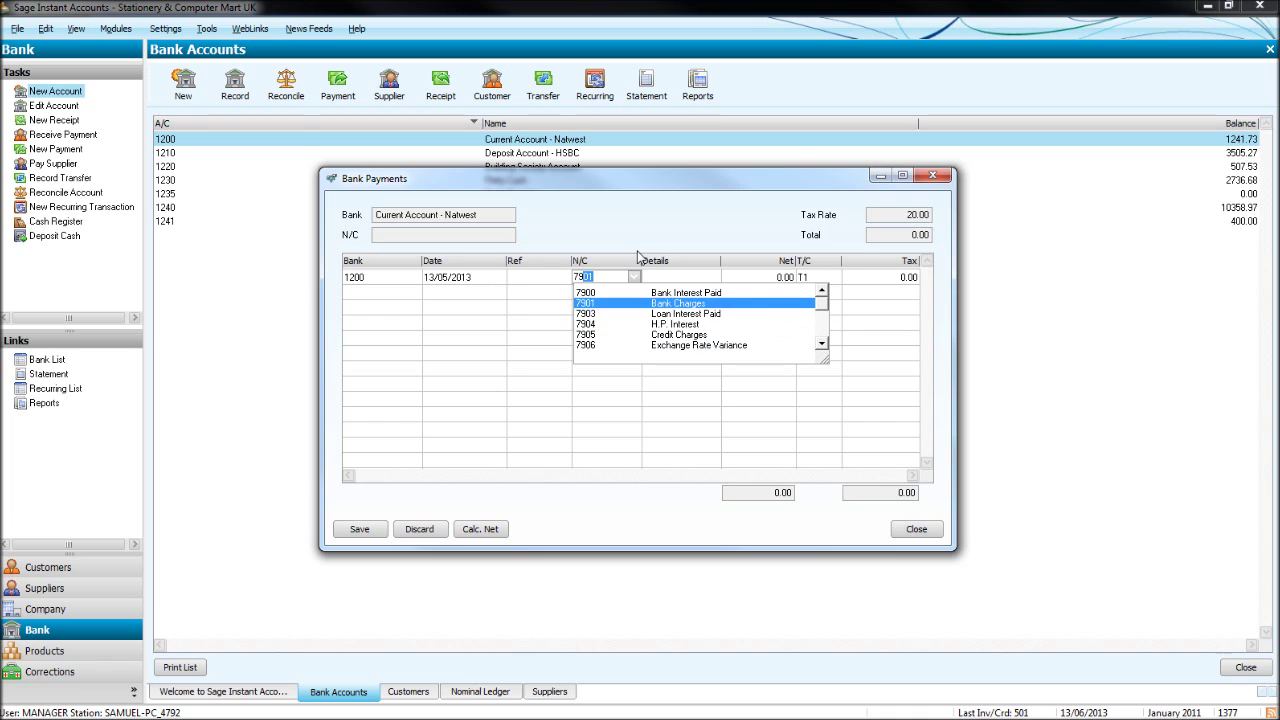
key(Up)
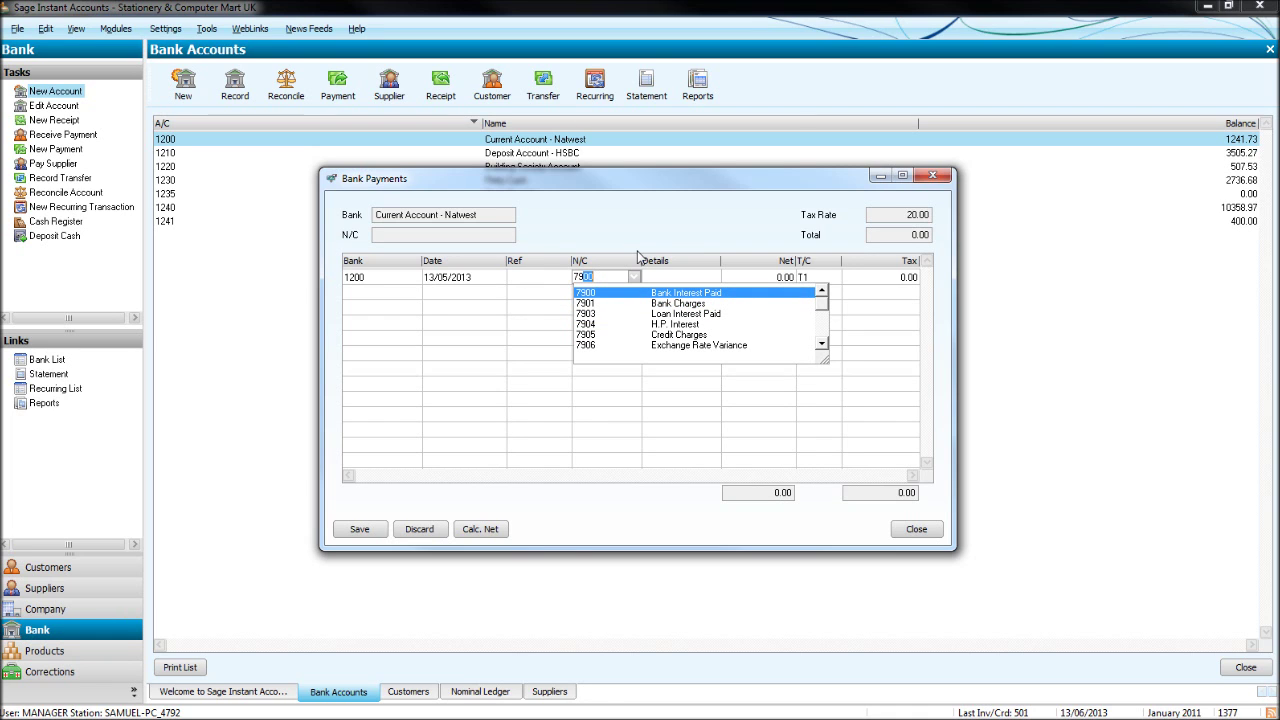
key(Tab)
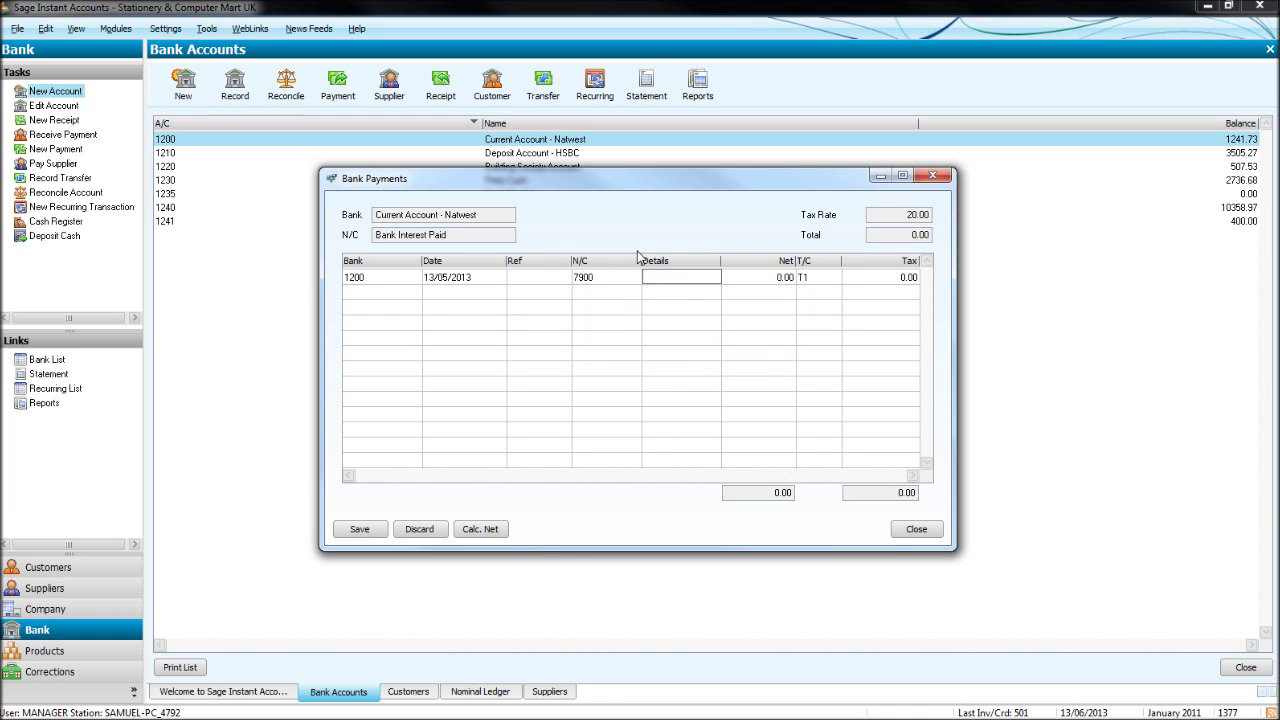
- Enter Overdraft interest as the bank payment details and set the net amount to 13.71
text(O)
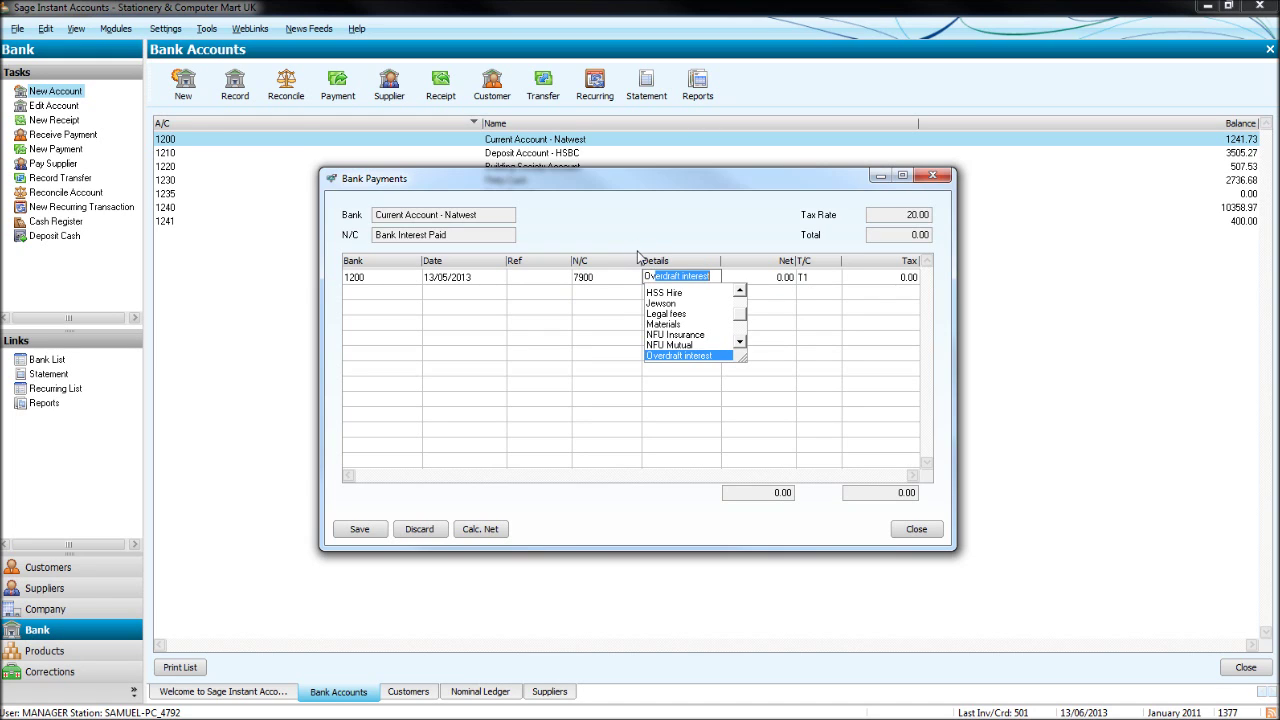
text(verdraft interest)
key(Tab)
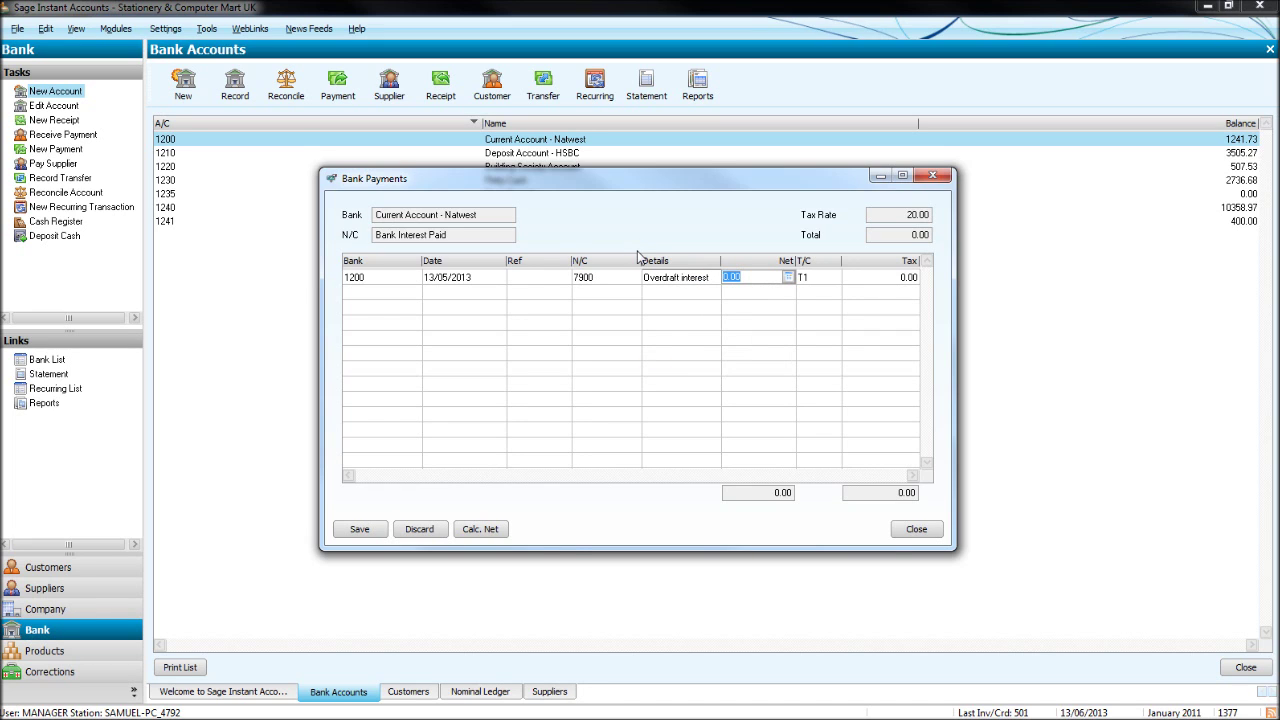
text(13.71)
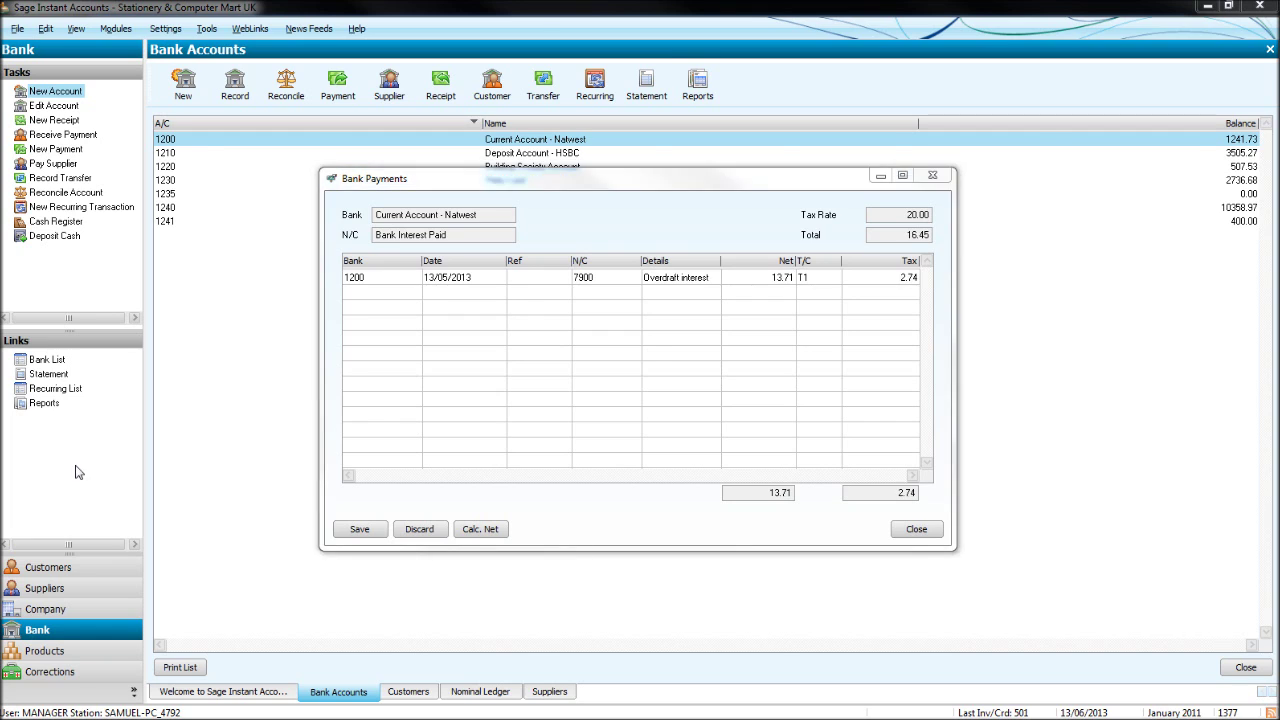
- Check the Overdraft Interest amount in the Excel statement and save the Sage bank payment with tax code T9
key(alt+Tab)
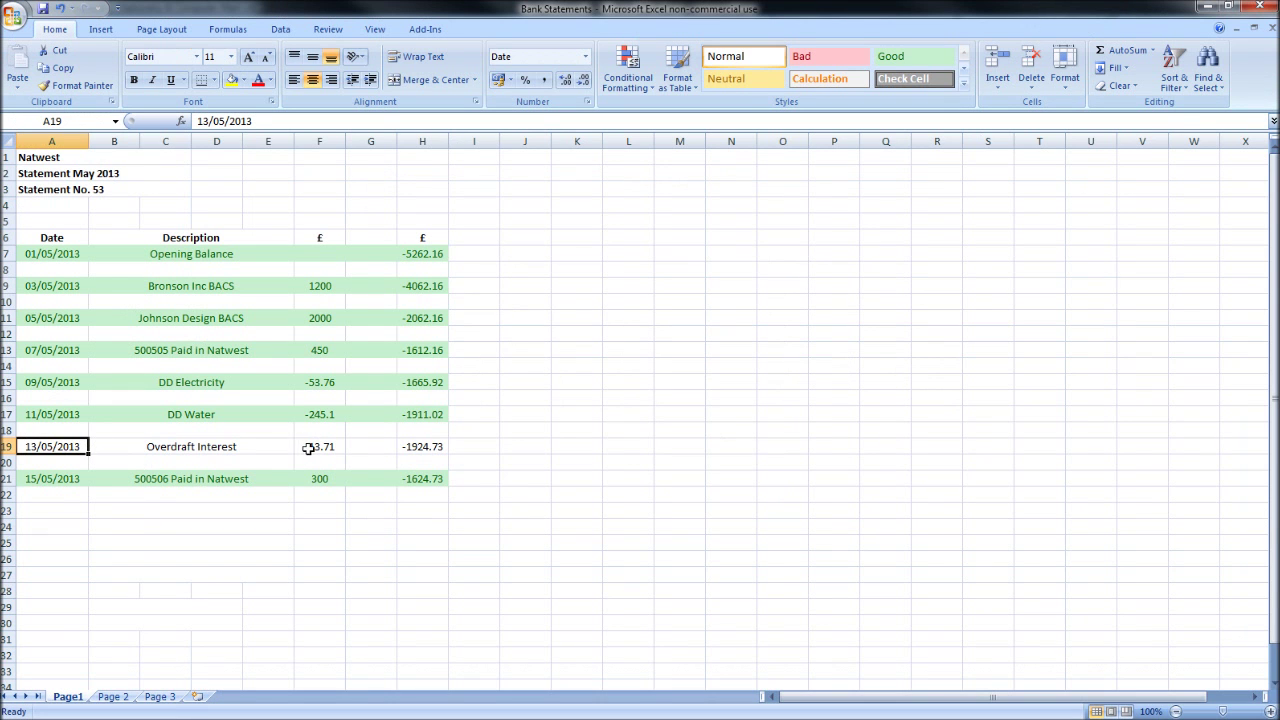
click(1203, 7)
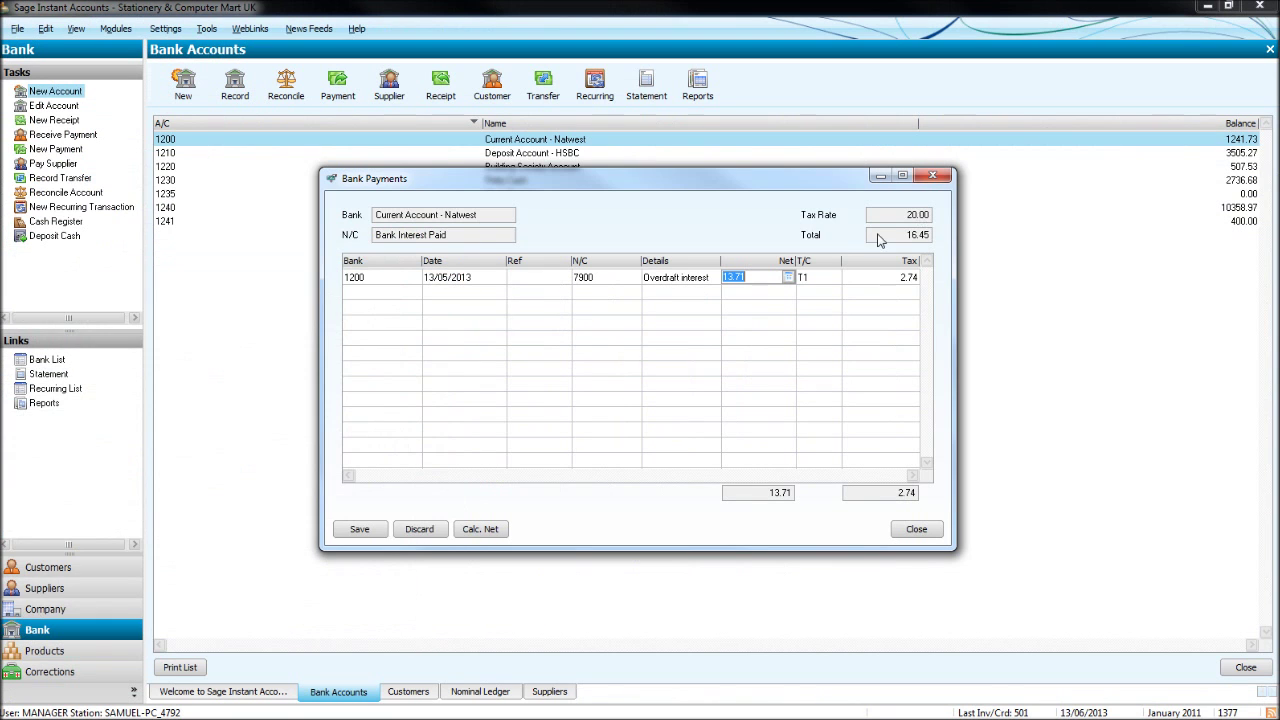
click(818, 277)
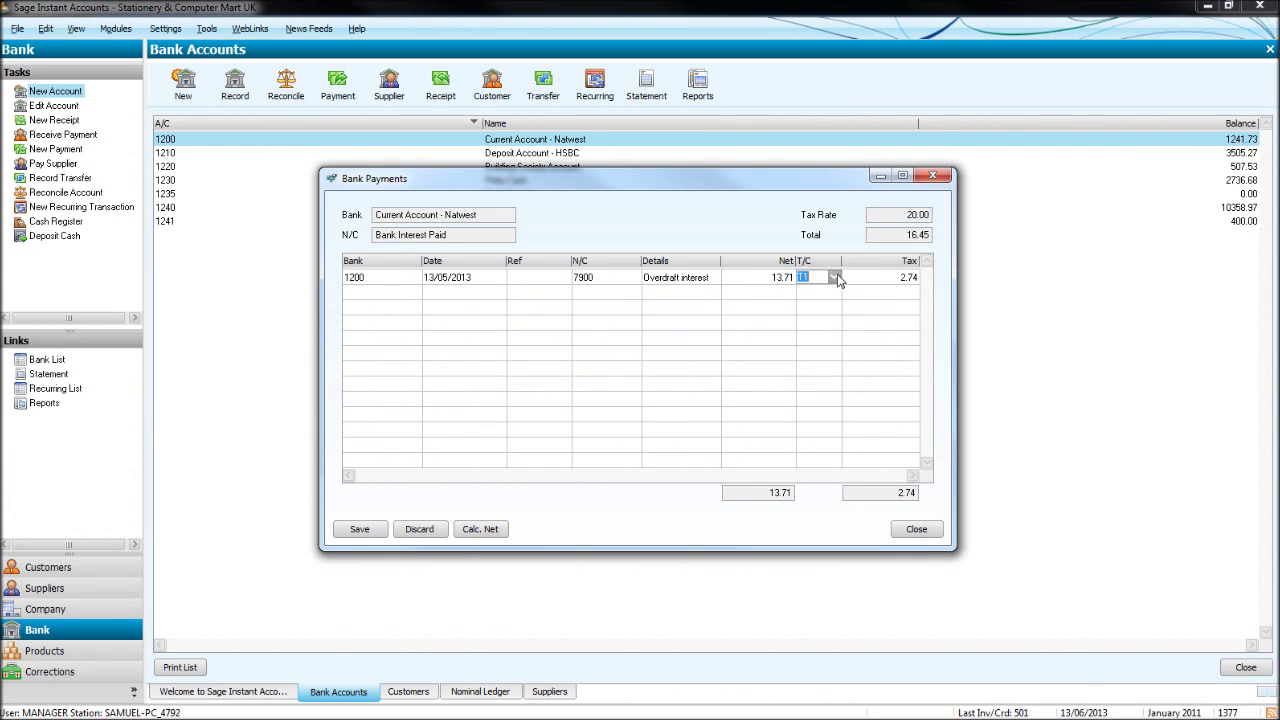
click(834, 277)
key(Down)
key(Down)
key(Down)
key(Down)
key(Down)
key(Down)
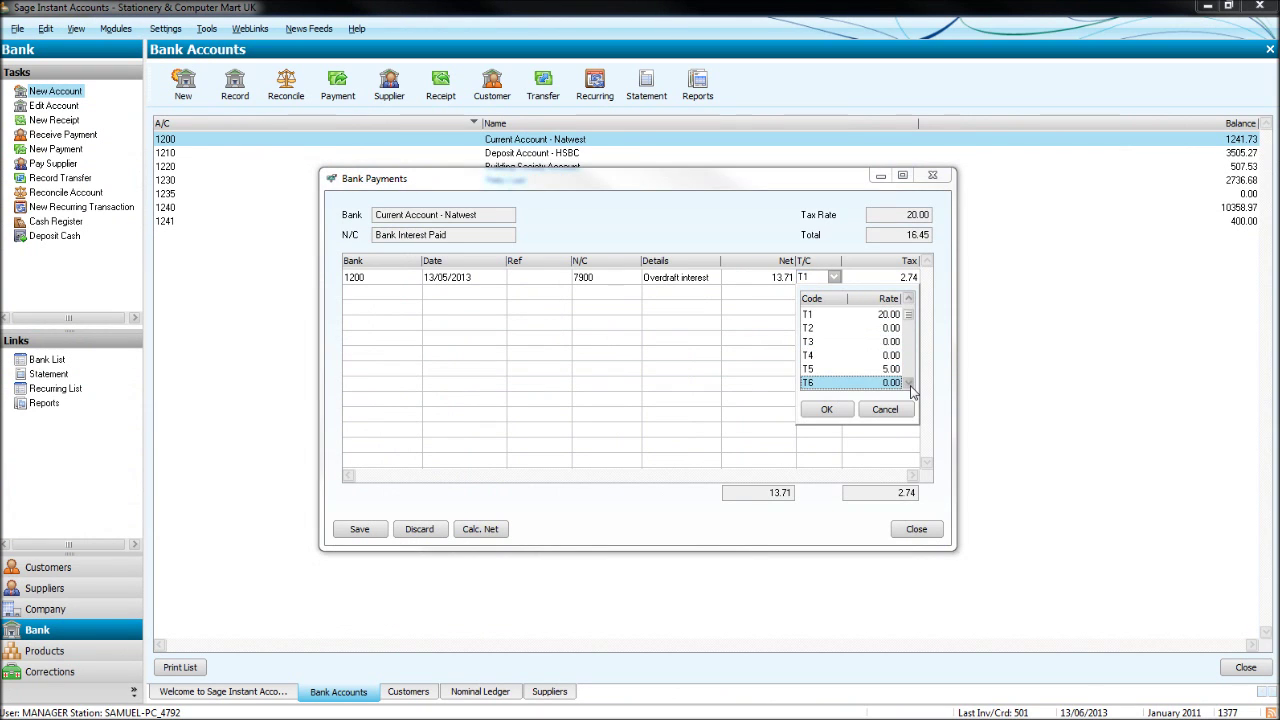
click(826, 409)
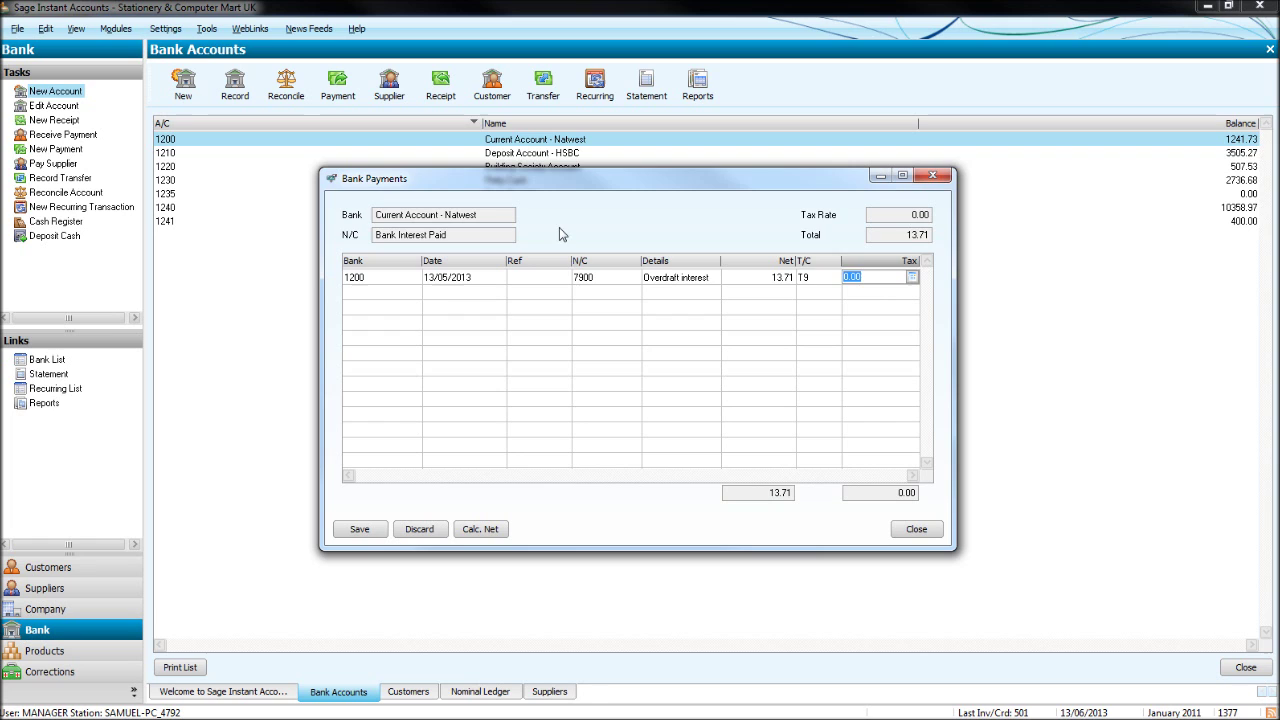
click(359, 529)
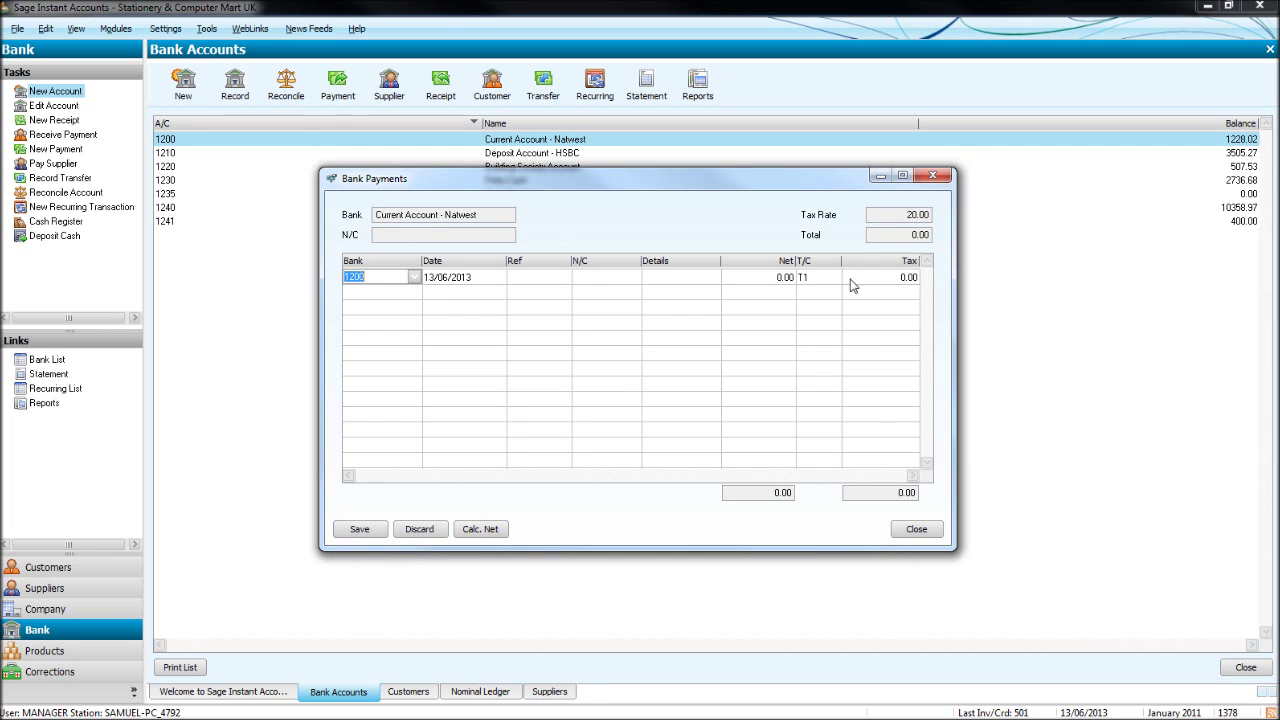
click(932, 175)
- Use the saved reconciliation statement for account 1200 to match the 13/05/2013 Overdraft interest payment and reconcile the matched transactions
click(287, 90)
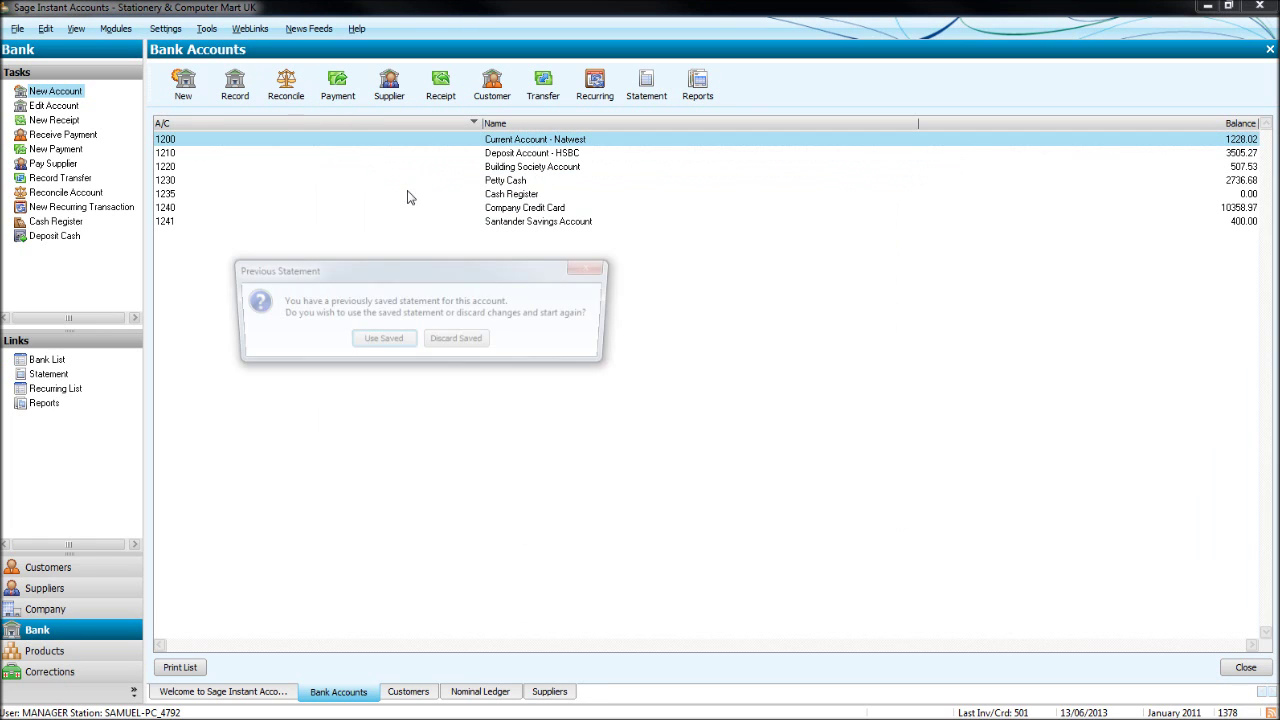
click(390, 345)
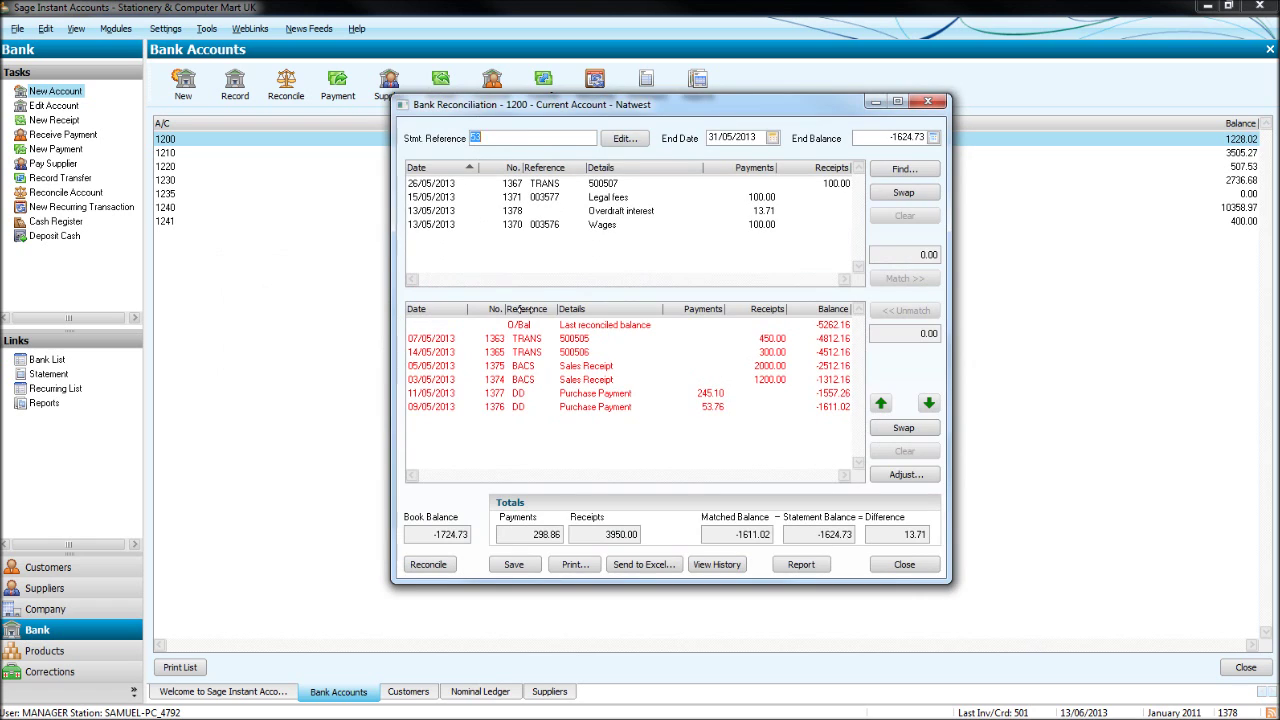
double_click(705, 211)
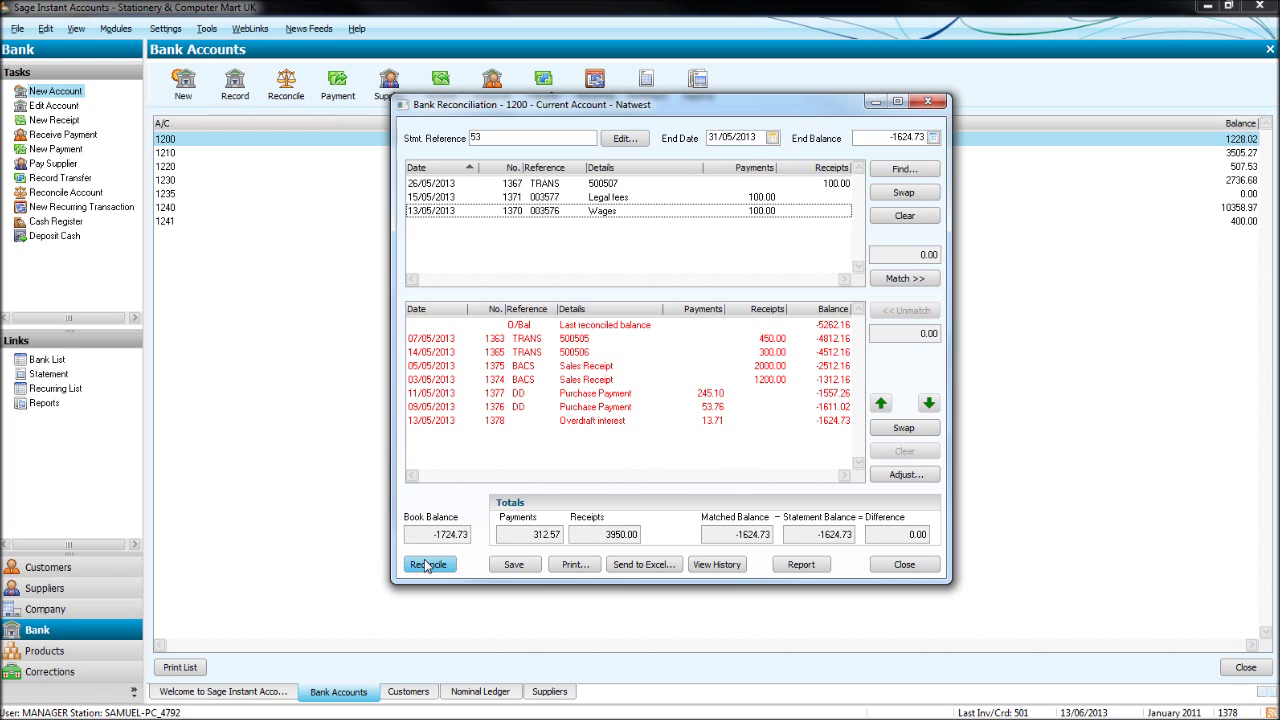
click(427, 565)
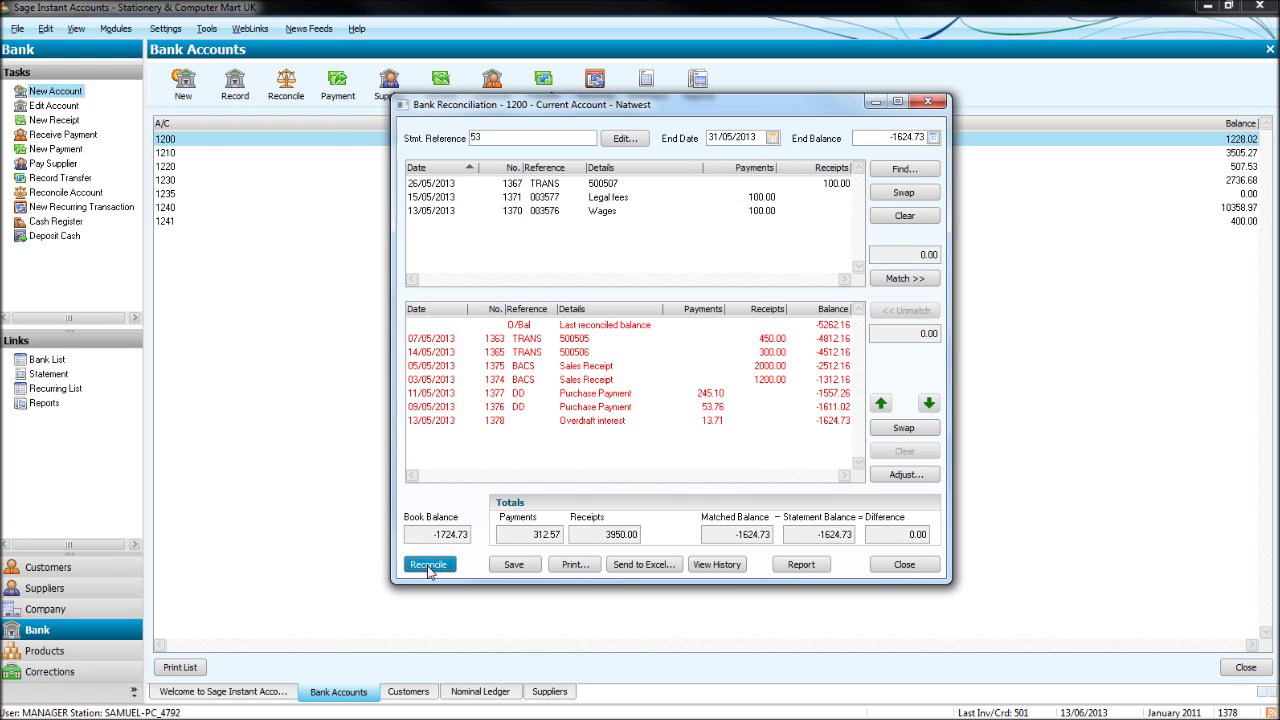